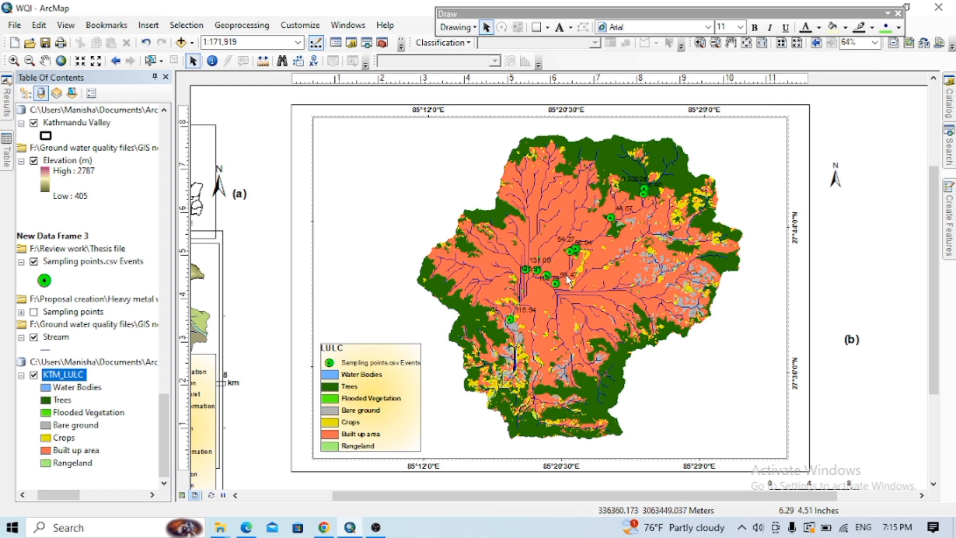
left_click(95, 262)
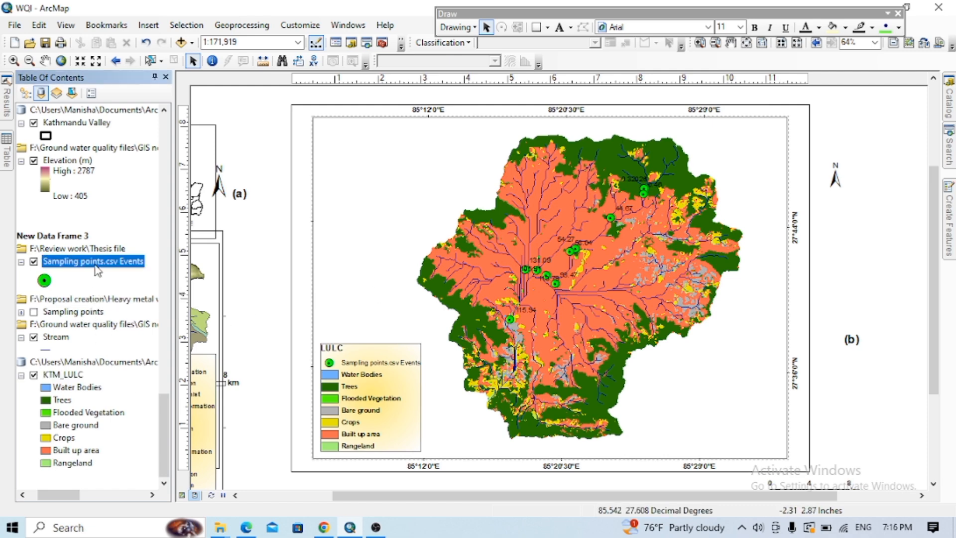
left_click(15, 25)
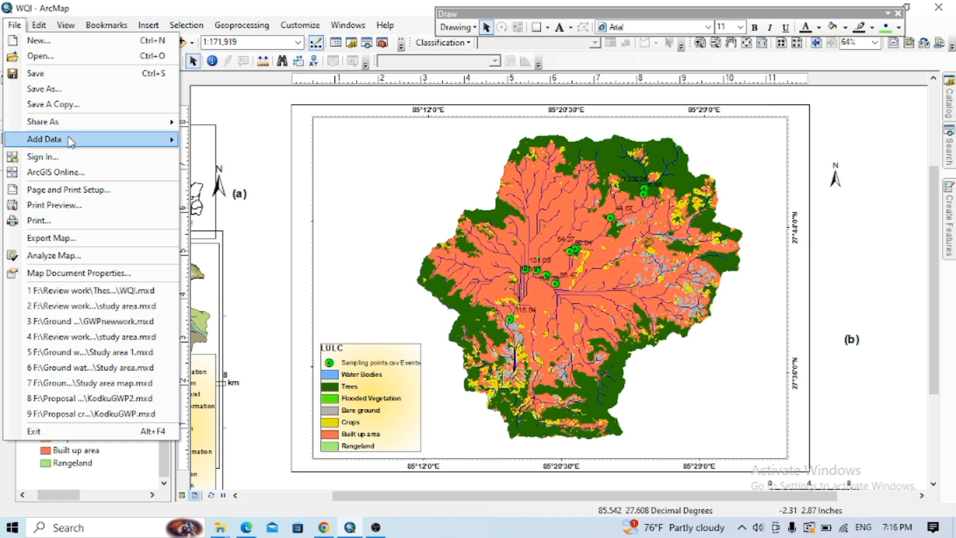
mouse_move(72, 144)
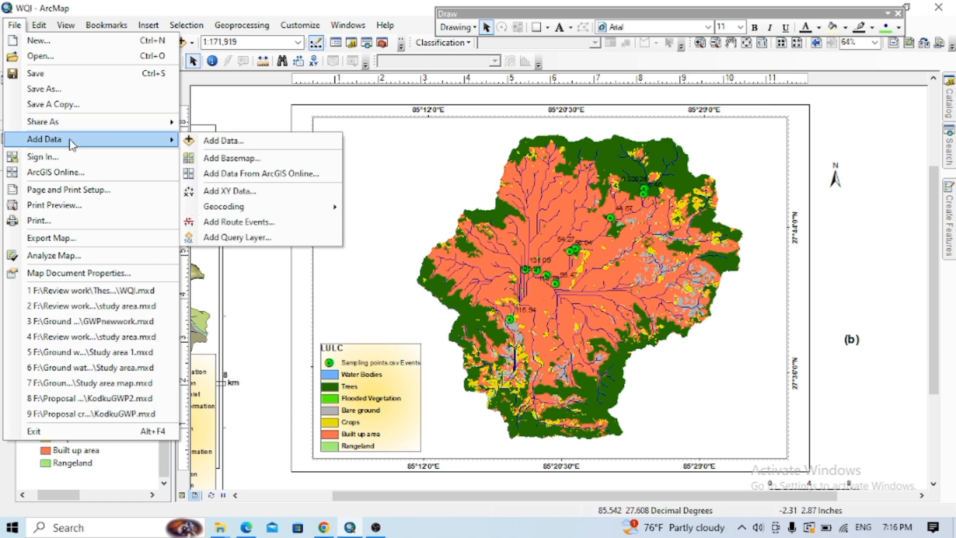
left_click(215, 192)
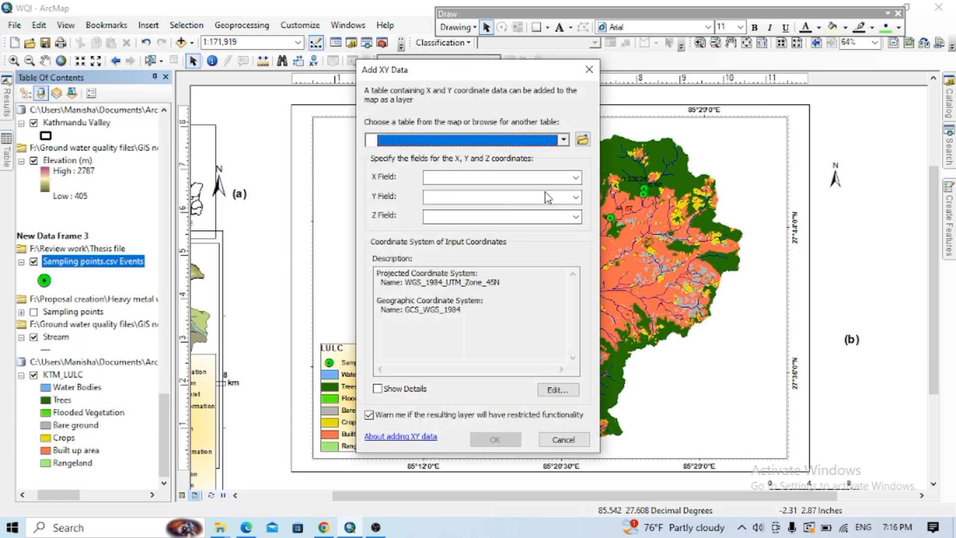
left_click(590, 69)
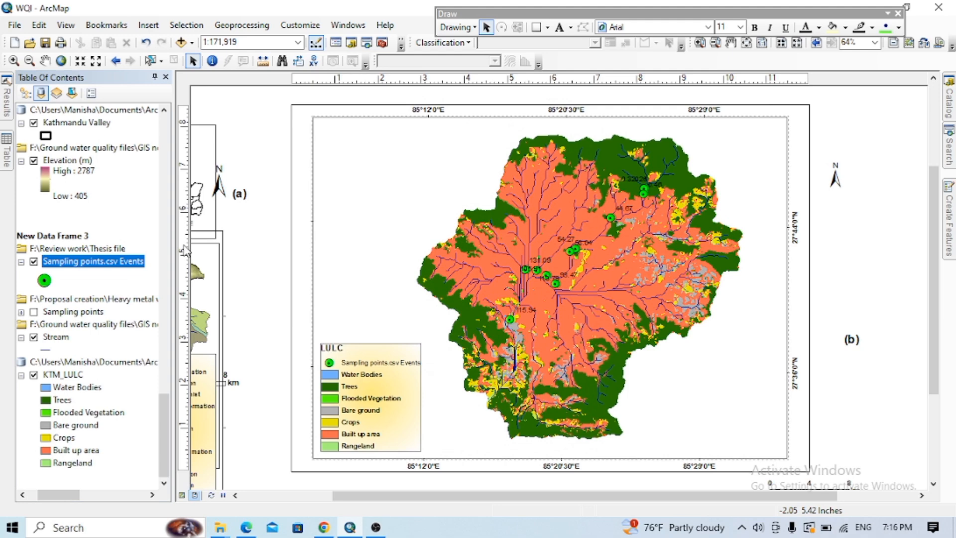
- Set the Sampling points.csv Events layer's symbology to a Bar/Column chart using the WQI field
right_click(102, 267)
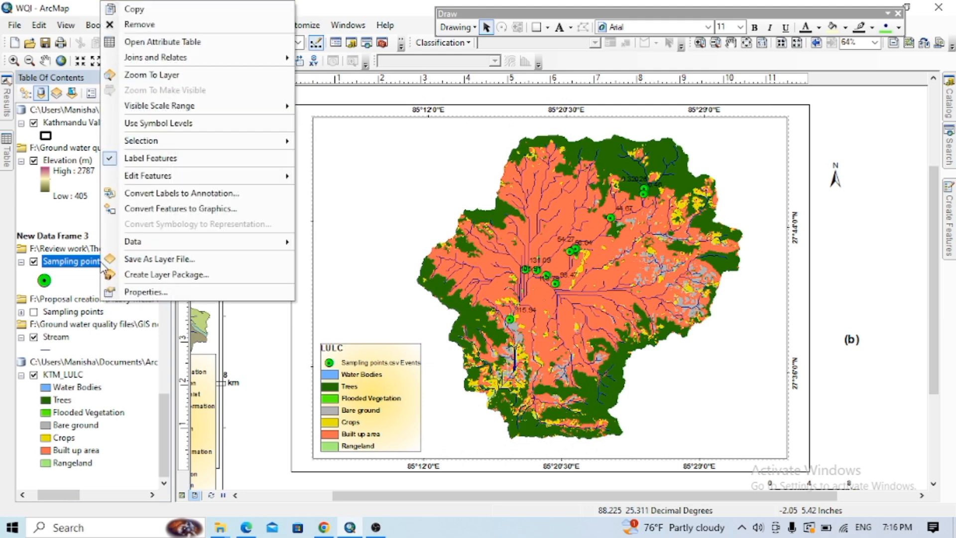
left_click(128, 288)
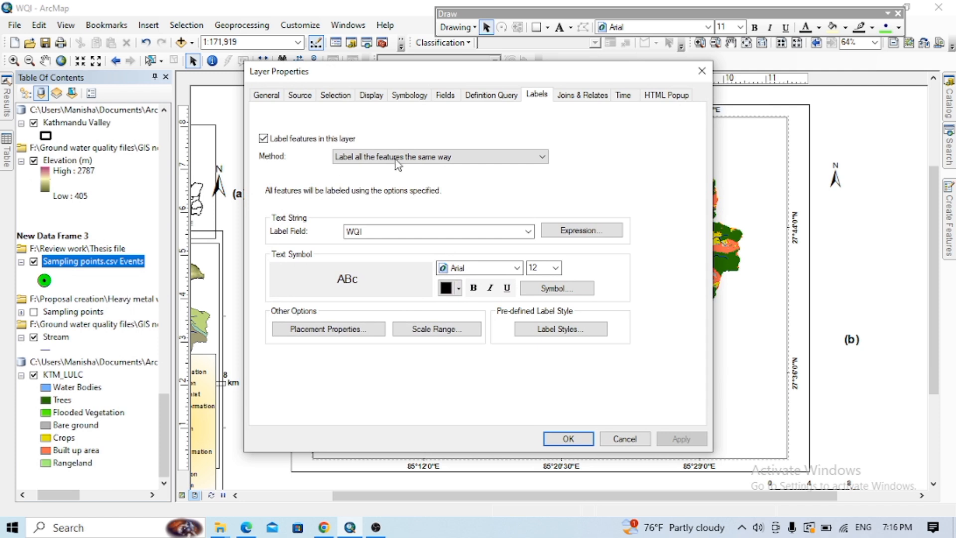
left_click(411, 96)
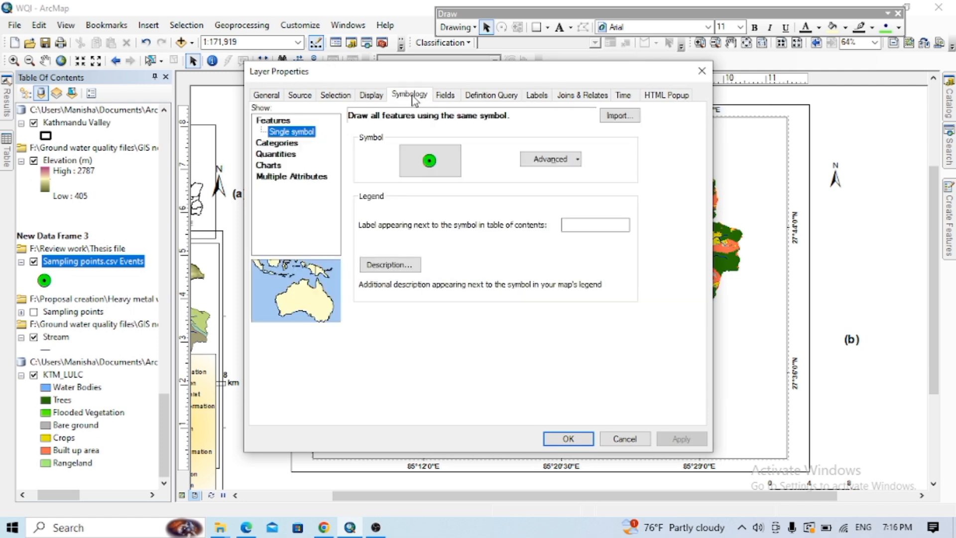
left_click(276, 165)
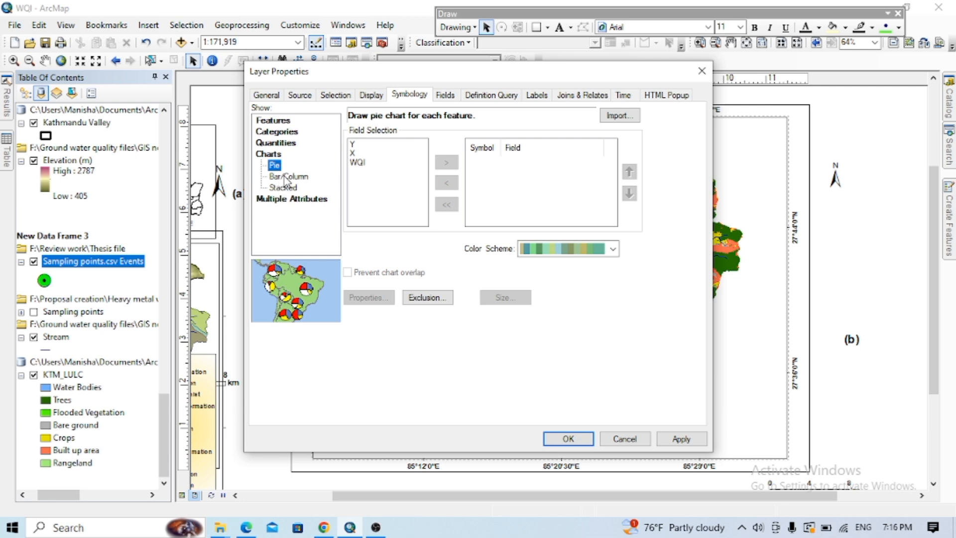
left_click(285, 178)
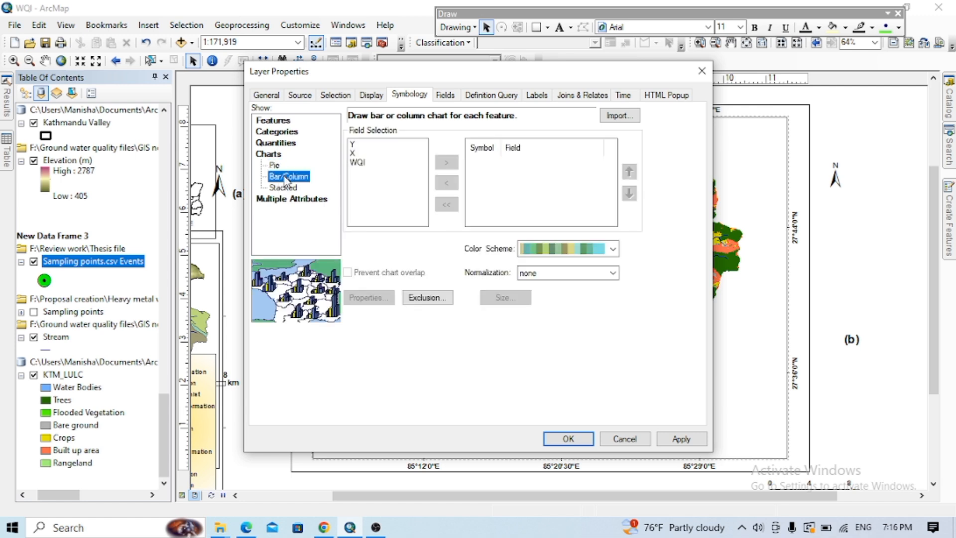
left_click(358, 163)
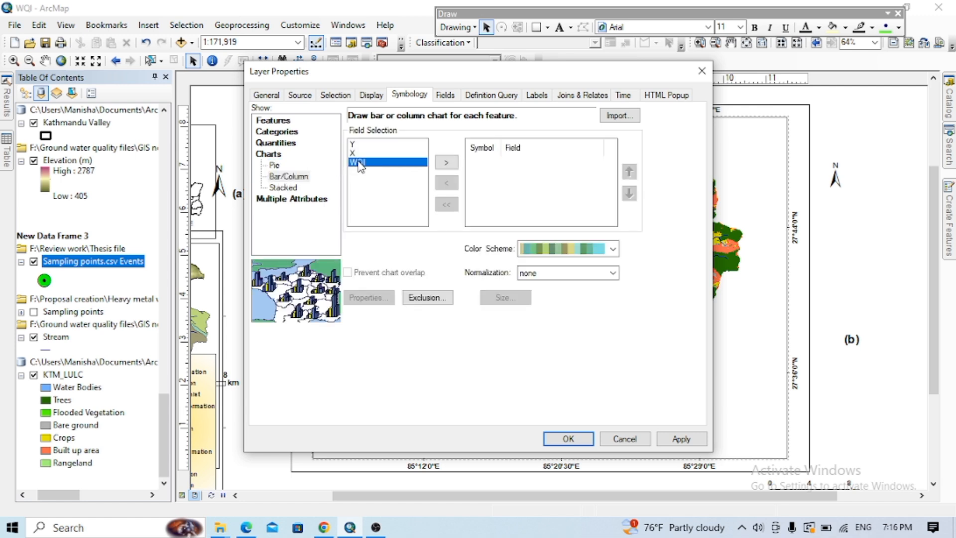
double_click(359, 164)
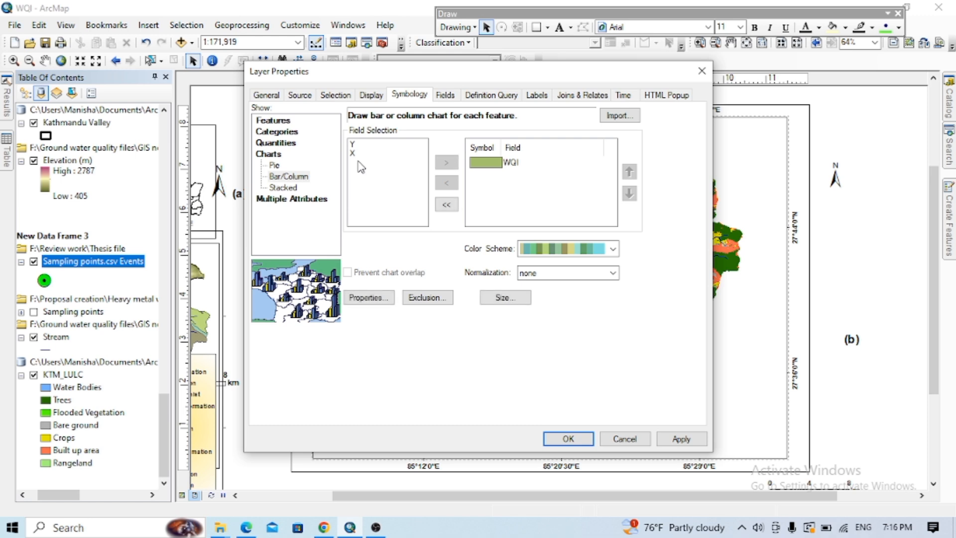
- Try the blue-yellow-red ramp and a muted multicolor scheme as the WQI chart's color scheme
left_click(614, 249)
scroll(612, 171, "up", 1)
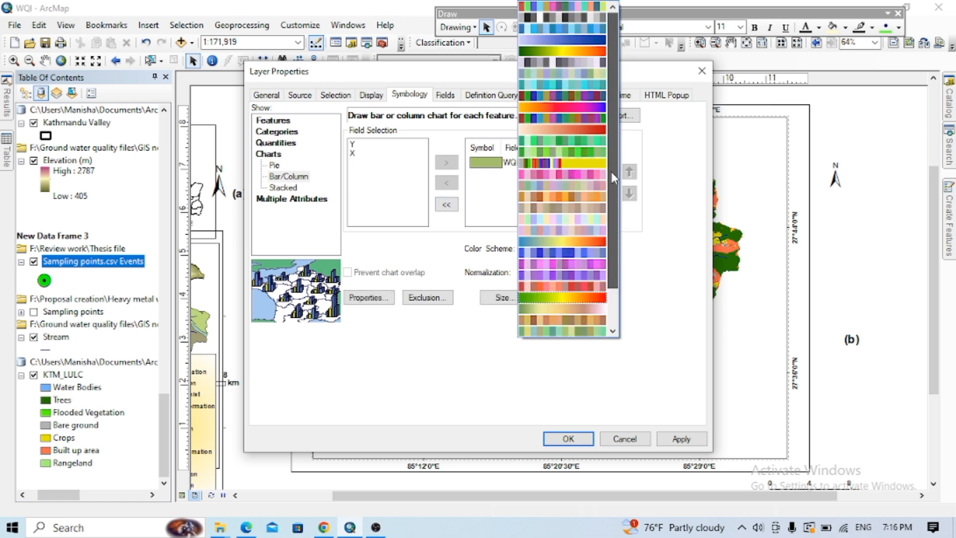
scroll(612, 186, "down", 1)
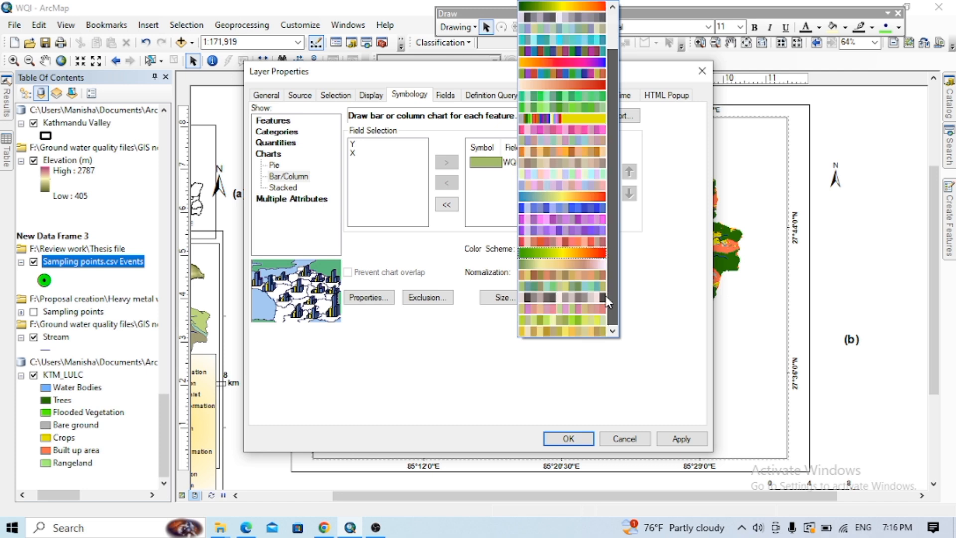
left_click(579, 199)
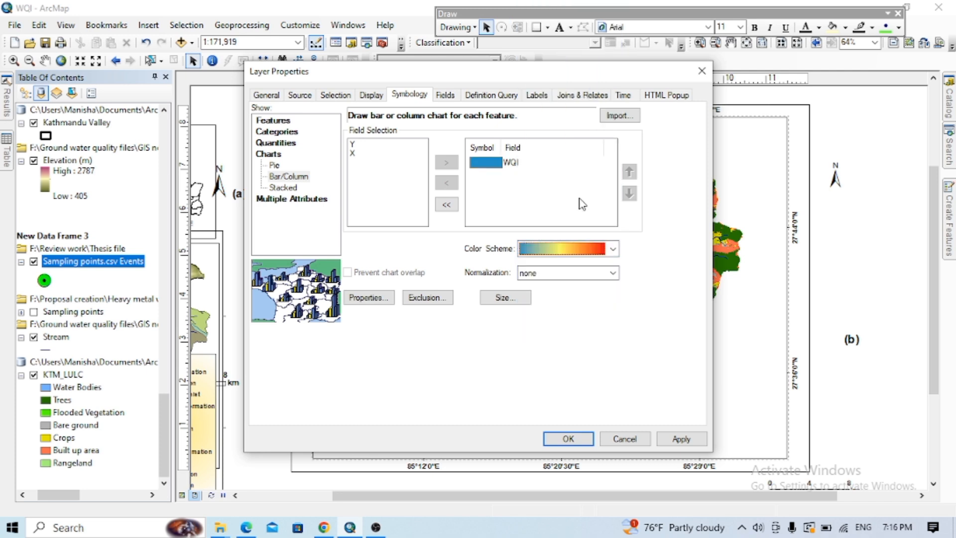
left_click(609, 253)
scroll(585, 131, "up", 2)
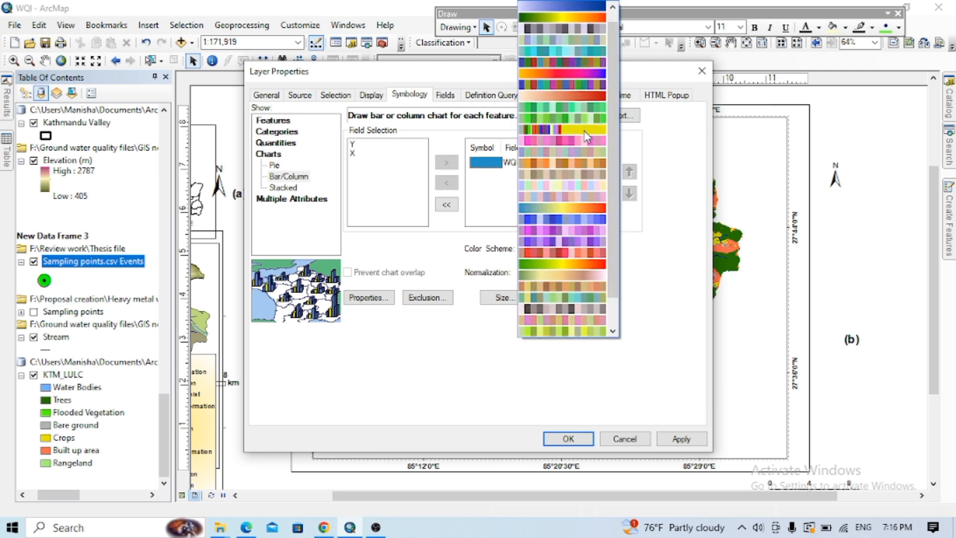
left_click(566, 160)
- Set the WQI chart's color scheme to the light-to-dark blue ramp
left_click(611, 250)
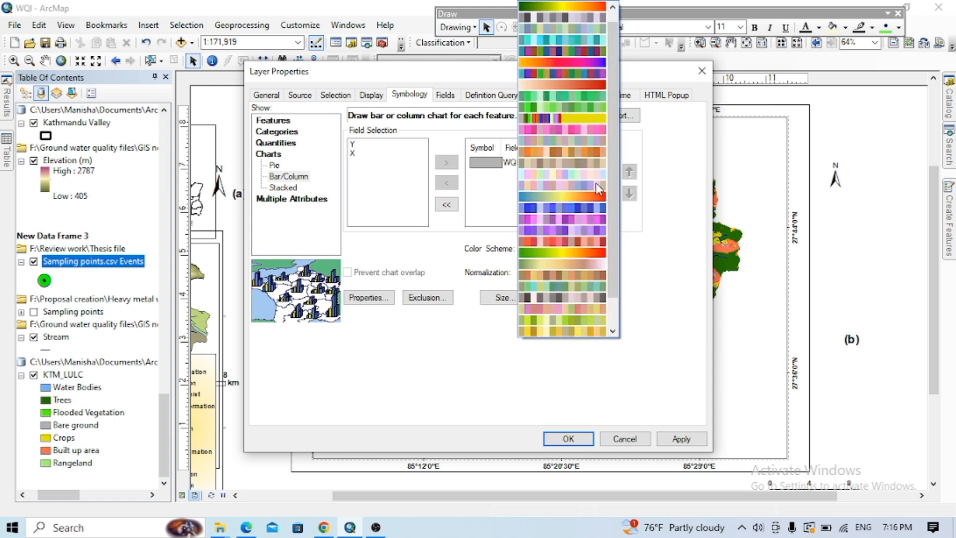
scroll(596, 183, "up", 2)
left_click(579, 41)
left_click(611, 251)
scroll(583, 300, "down", 1)
- Give the WQI bar symbol a bright magenta-pink fill and a black outline
left_click(493, 164)
double_click(492, 164)
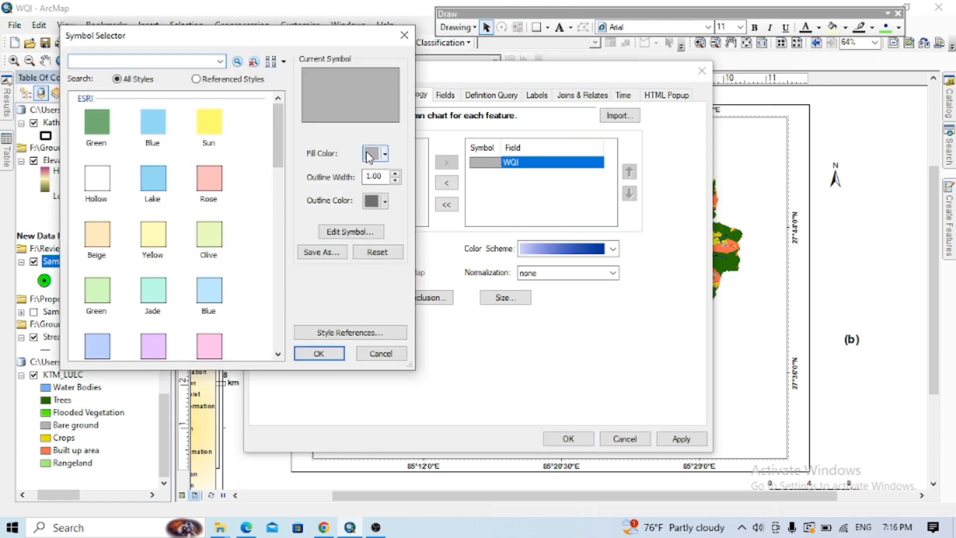
left_click(371, 154)
left_click(505, 228)
left_click(371, 201)
left_click(370, 352)
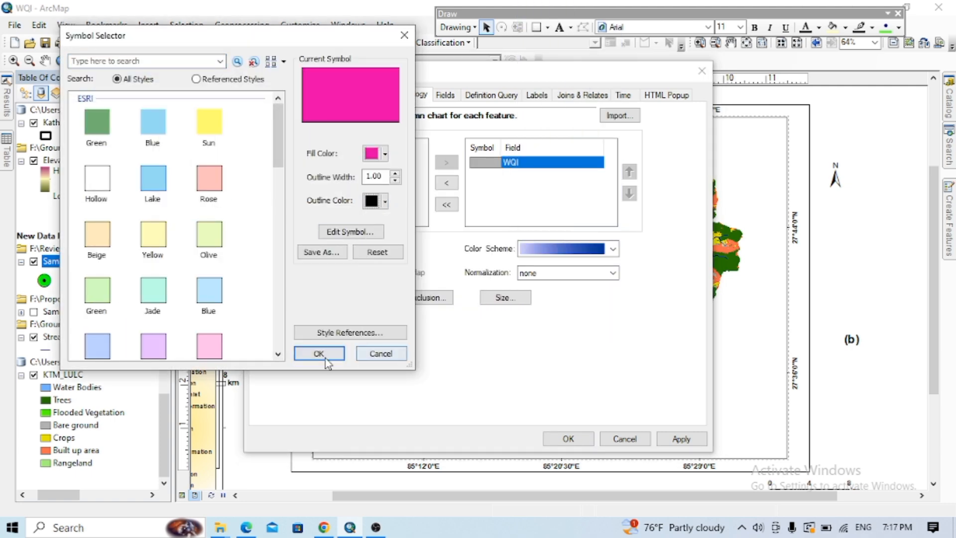
left_click(325, 356)
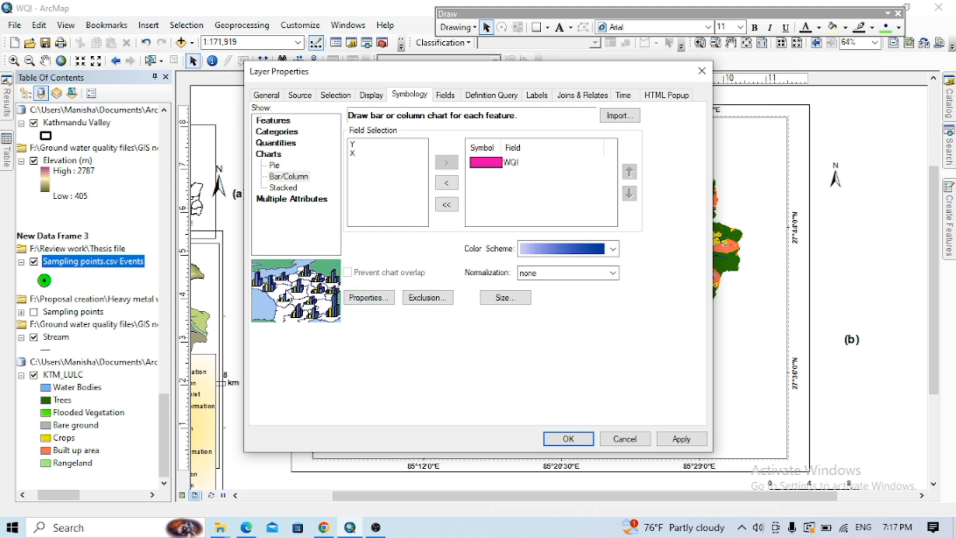
- Try the Bar orientation in the chart symbol's properties, switch back to Column, and accept the settings
left_click(370, 298)
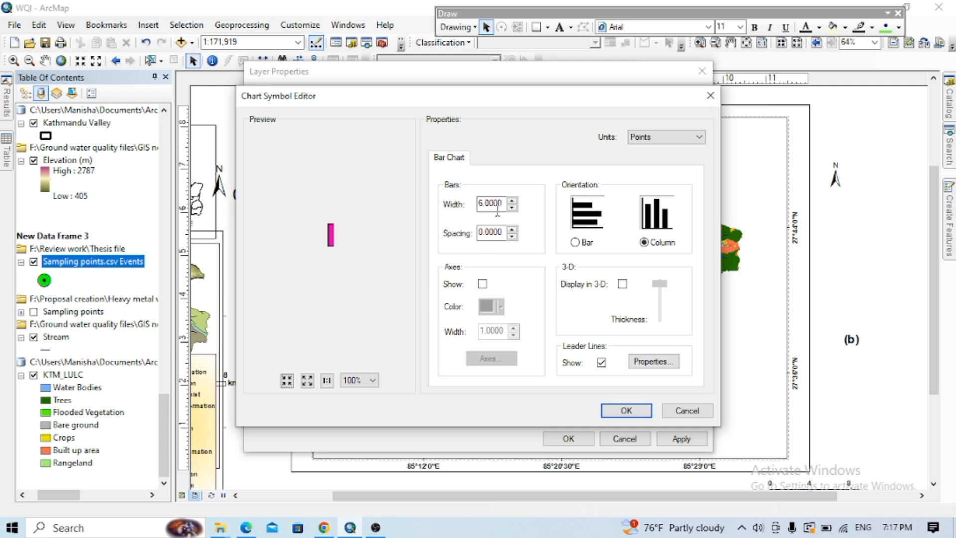
left_click_drag(512, 96, 354, 100)
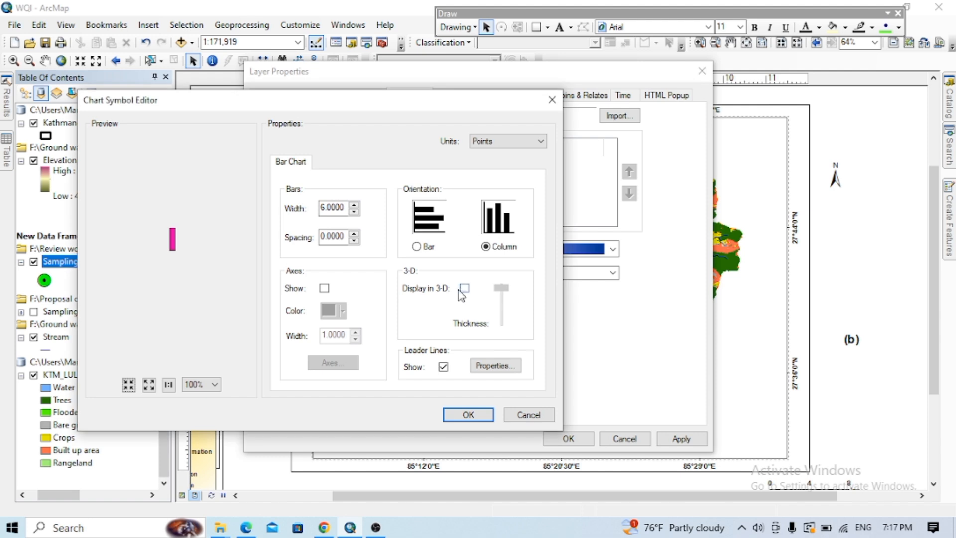
left_click(416, 247)
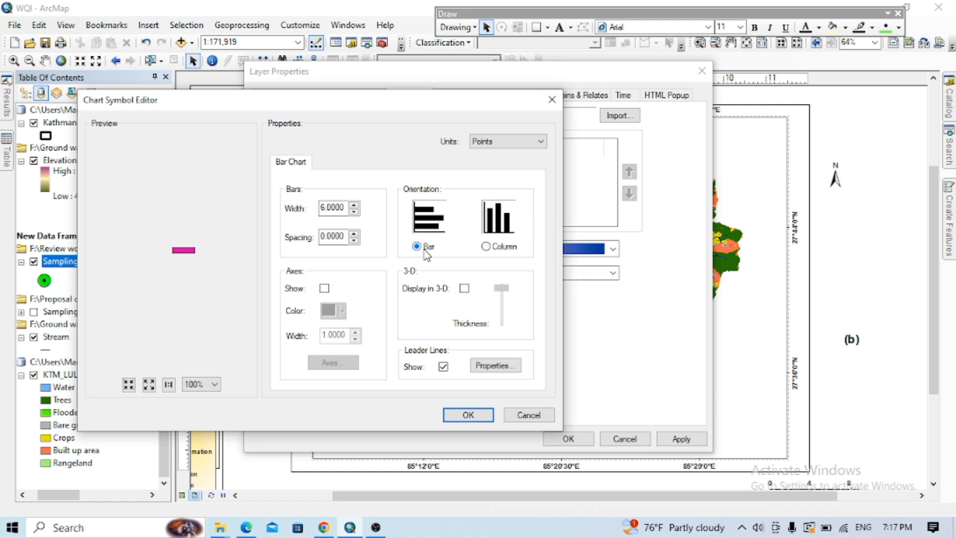
left_click(486, 247)
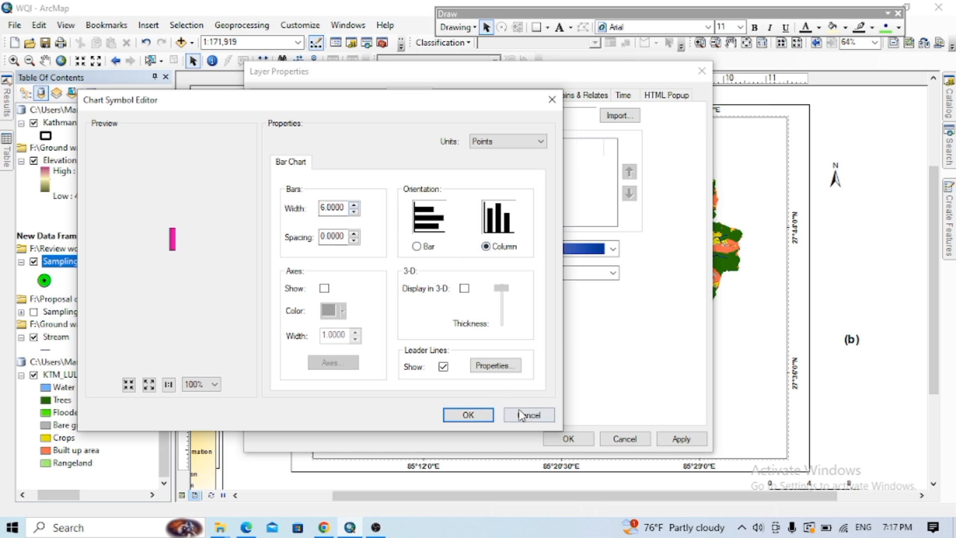
left_click(465, 417)
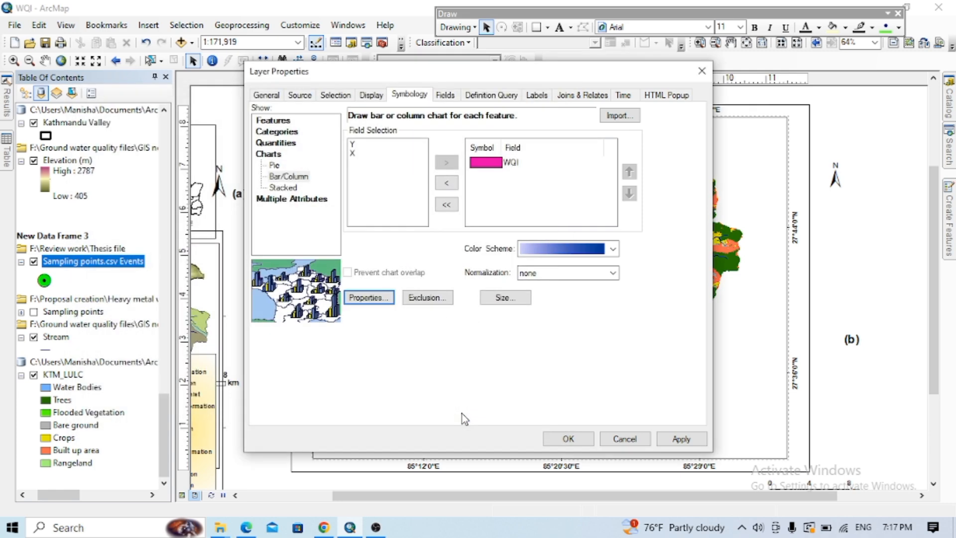
- Apply the WQI column chart symbology to the map and move the layer properties window clear of the sampling points
left_click_drag(531, 81, 327, 82)
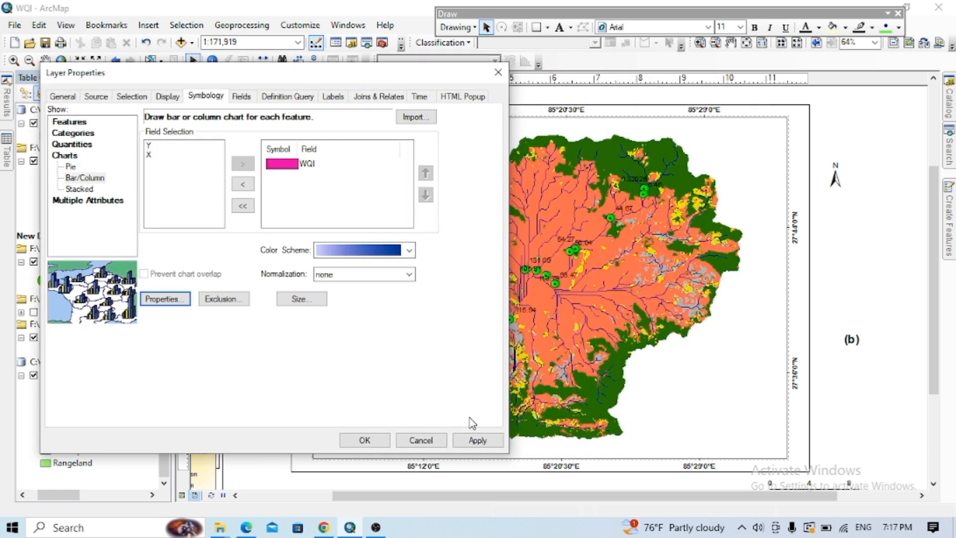
left_click(475, 440)
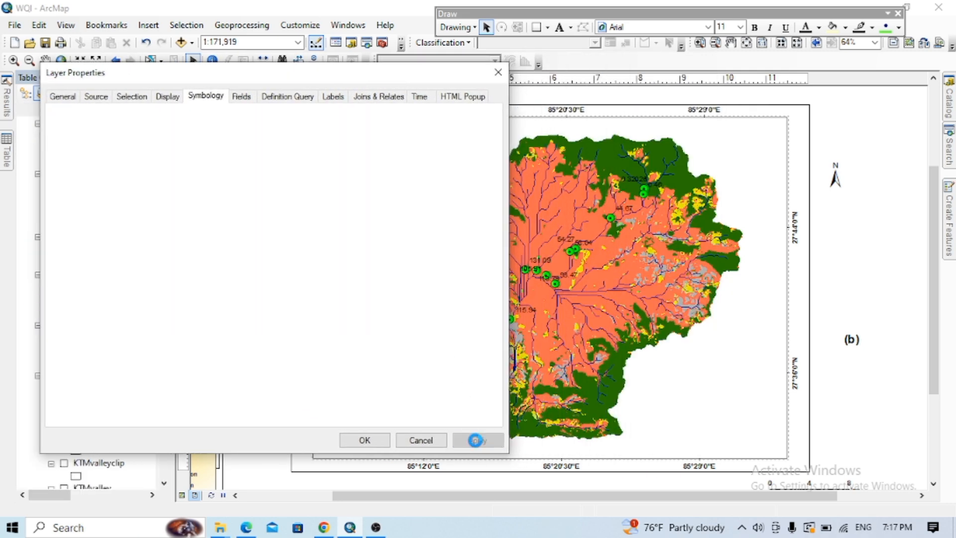
left_click_drag(438, 81, 404, 68)
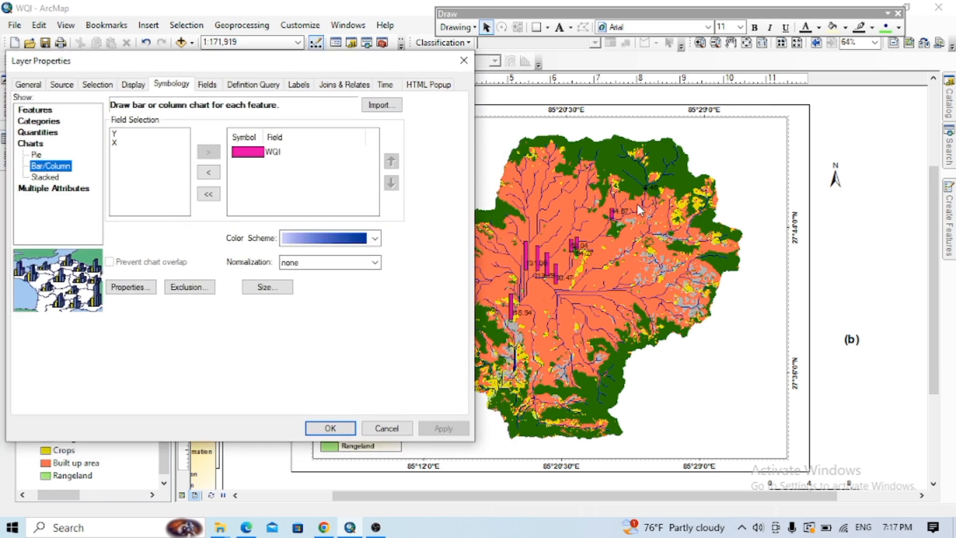
- Set the chart's bar width to 8 points, display the columns in 3-D, and apply the changes
left_click(131, 287)
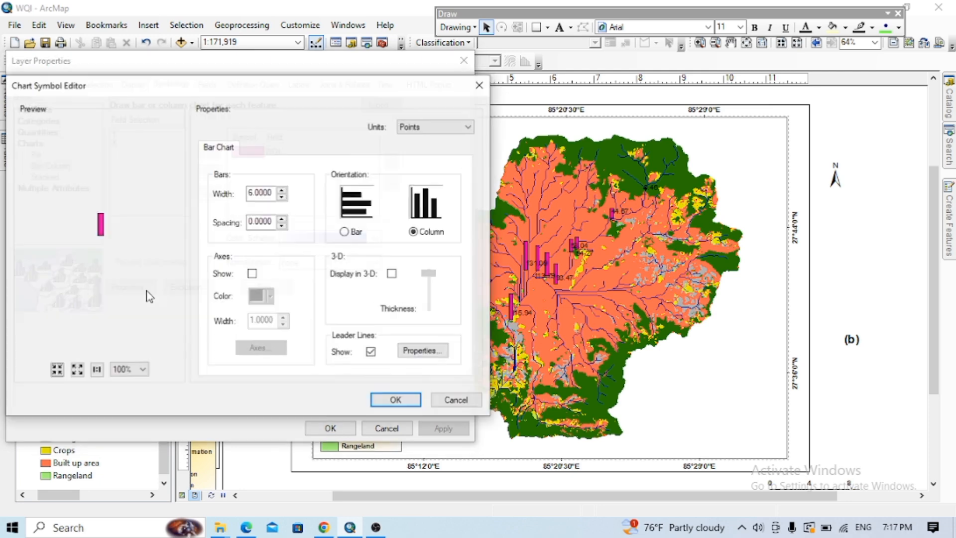
left_click_drag(317, 90, 295, 84)
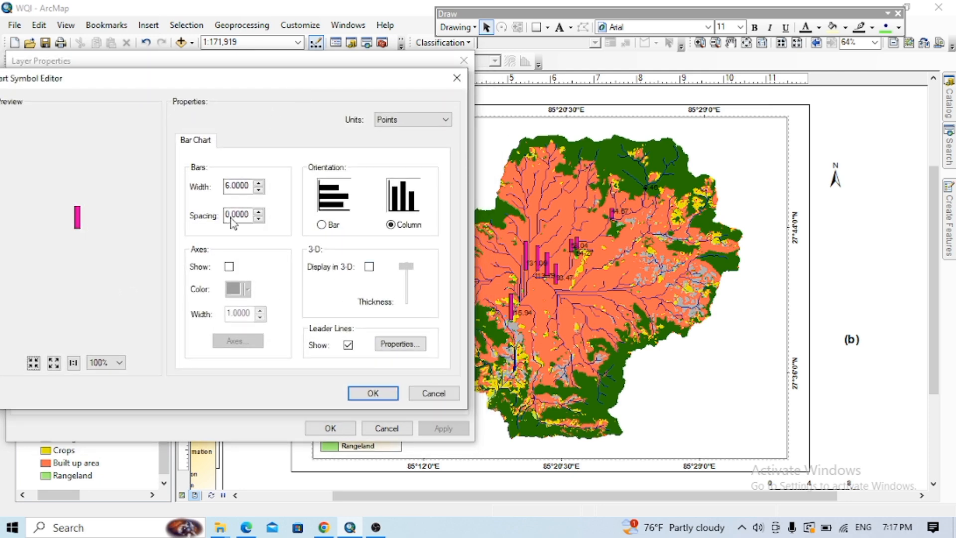
left_click(259, 183)
left_click(369, 267)
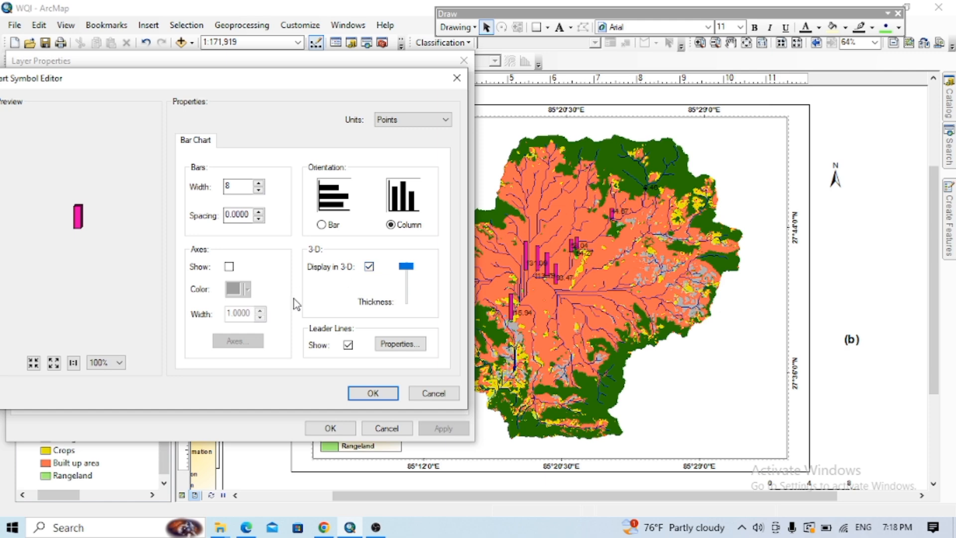
left_click(121, 364)
left_click(121, 364)
left_click(373, 393)
left_click(430, 429)
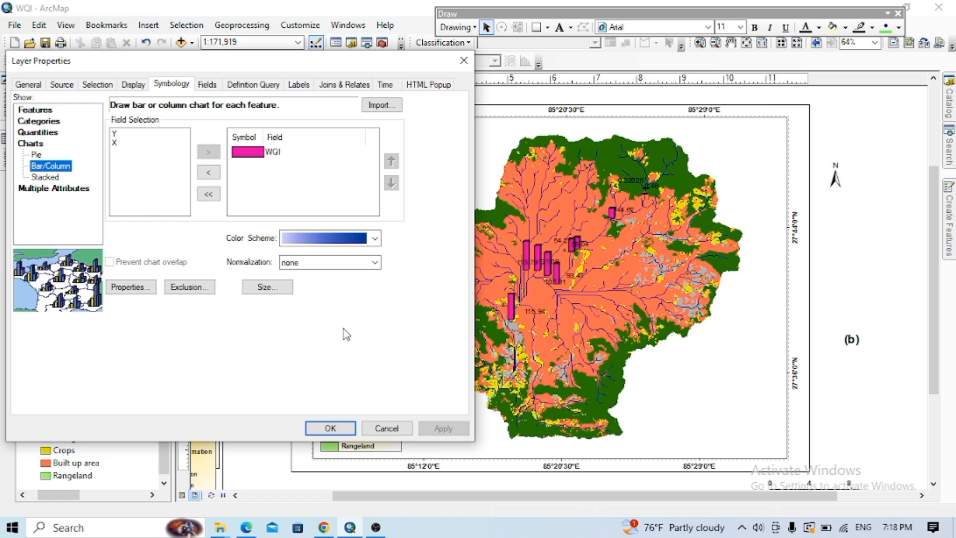
- Set the WQI bar symbol's fill color to red and apply it to the map
left_click(264, 154)
double_click(247, 151)
left_click(384, 154)
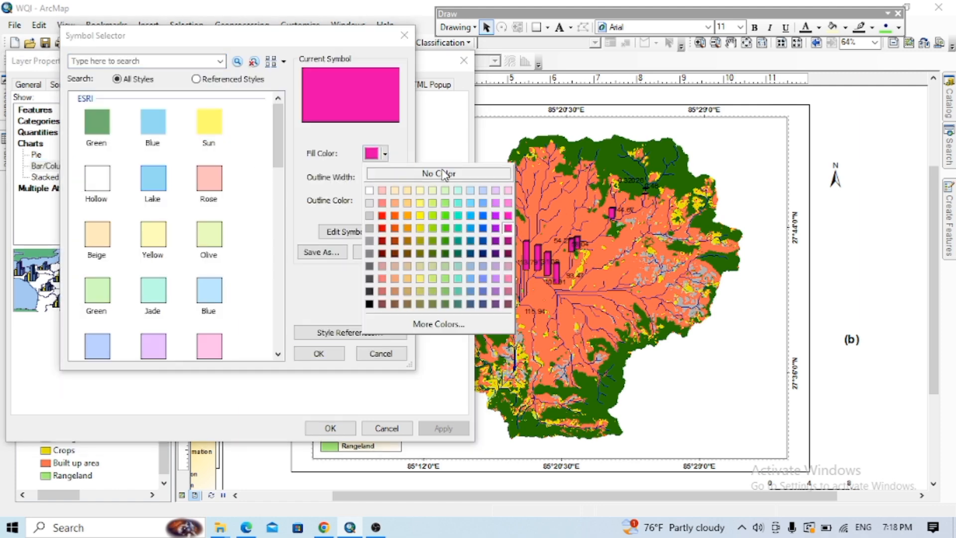
left_click(383, 229)
left_click(321, 354)
left_click(451, 426)
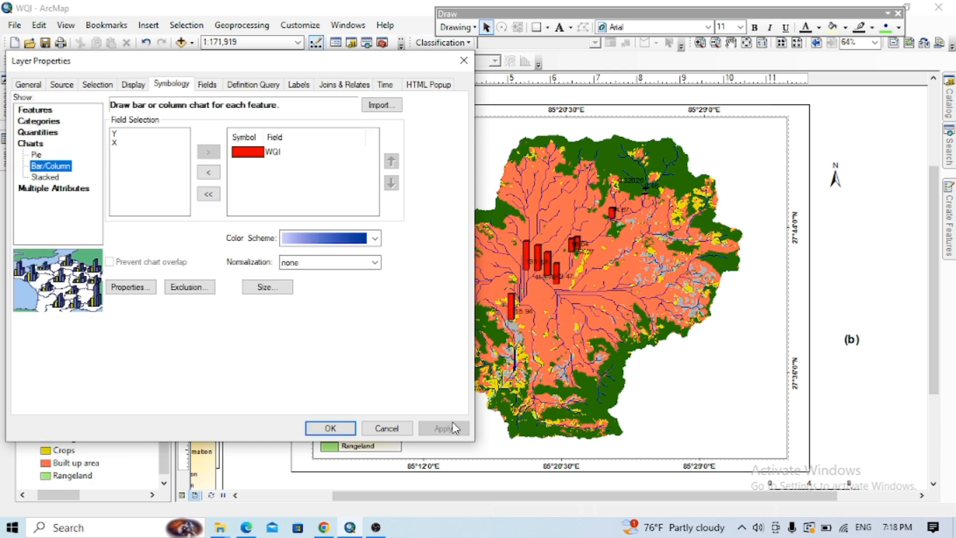
- Set the WQI bar symbol's fill color to blue and apply it to the map
double_click(246, 150)
left_click(385, 154)
left_click(457, 228)
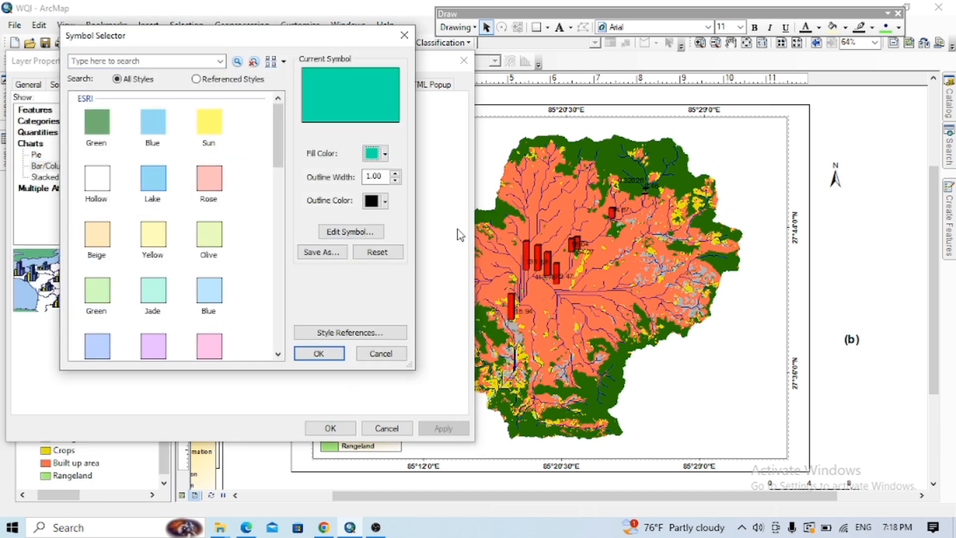
left_click(385, 154)
left_click(470, 229)
left_click(318, 353)
left_click(443, 429)
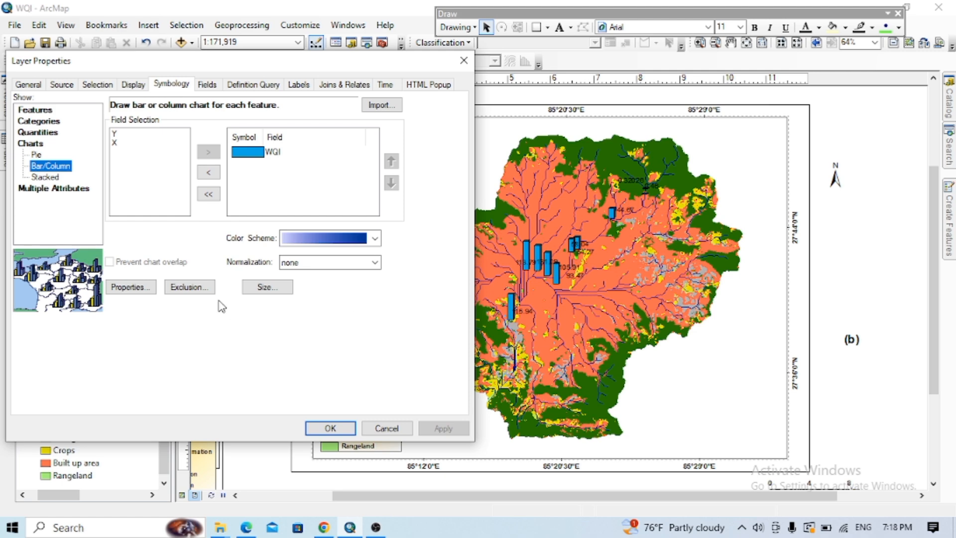
- Try the Bar orientation for the WQI charts and apply it to the map
left_click(131, 287)
left_click(252, 273)
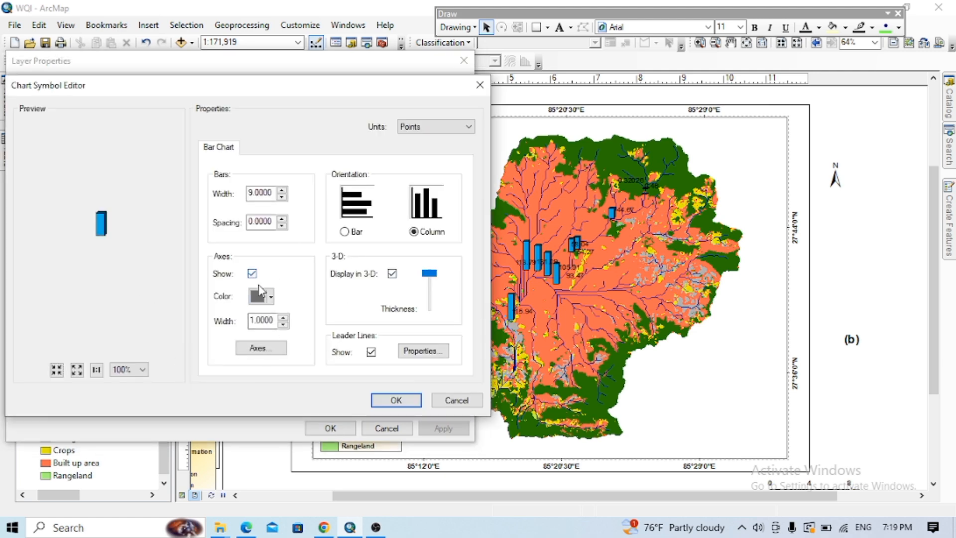
left_click(423, 350)
left_click(360, 122)
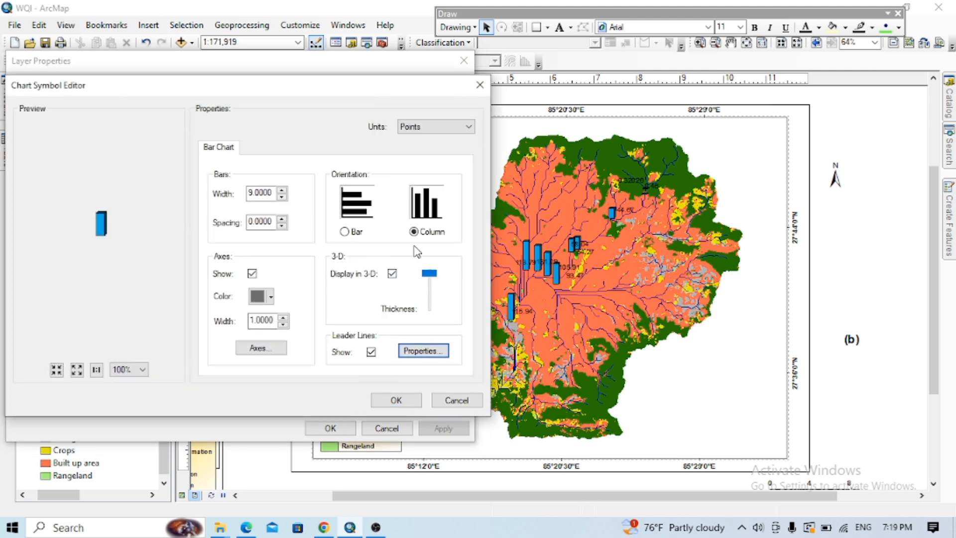
left_click(345, 232)
left_click(401, 400)
left_click(438, 426)
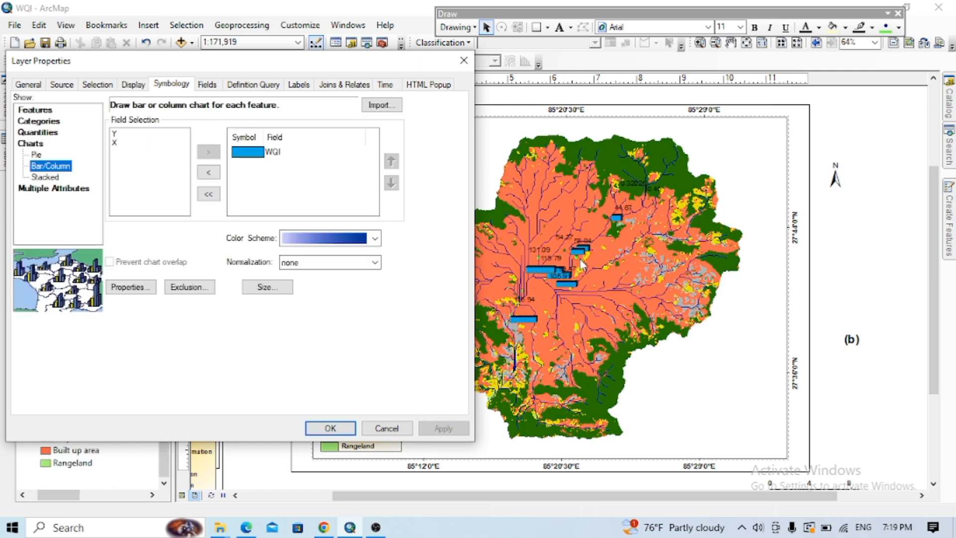
- Set the WQI charts to Column orientation with units in points, then apply and accept the layer properties
left_click(119, 288)
left_click(414, 232)
left_click(435, 126)
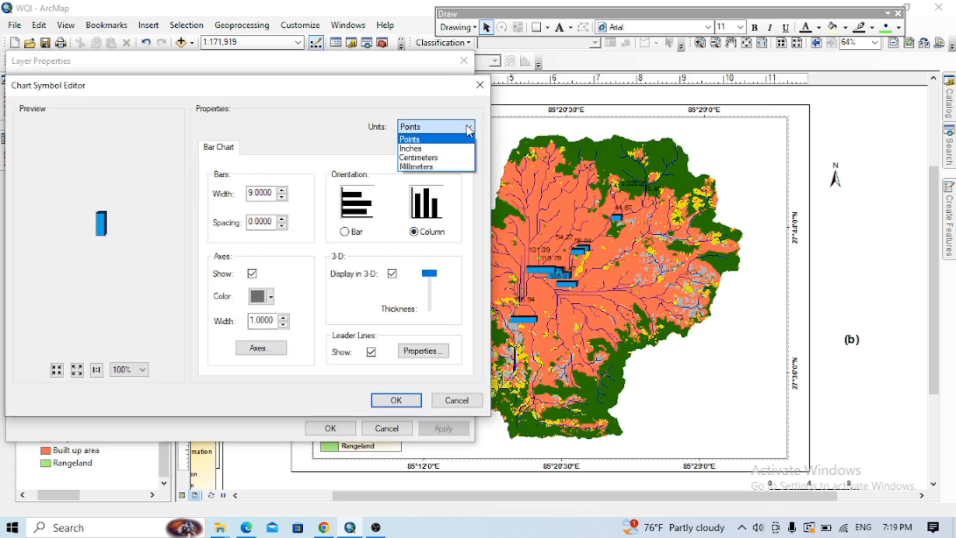
left_click(428, 134)
left_click(404, 400)
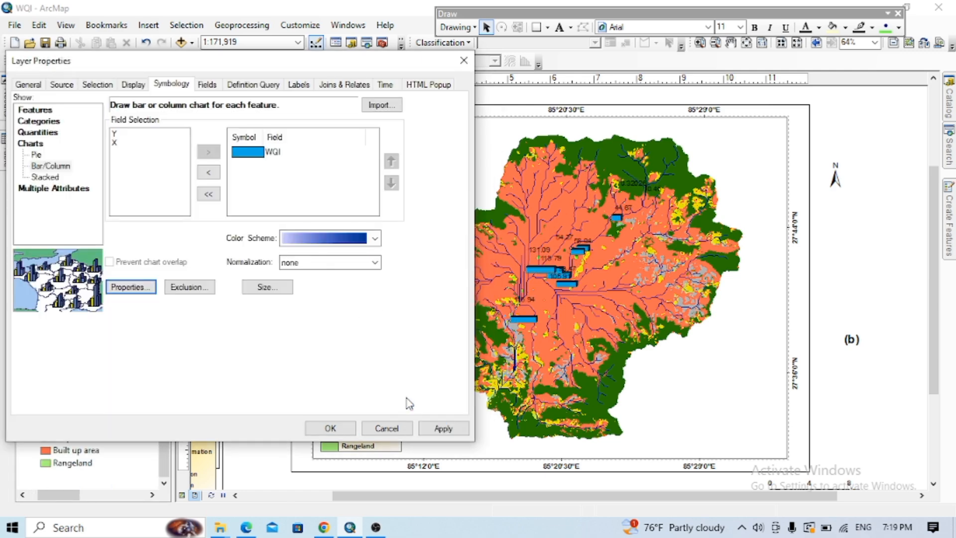
left_click(438, 426)
left_click(331, 428)
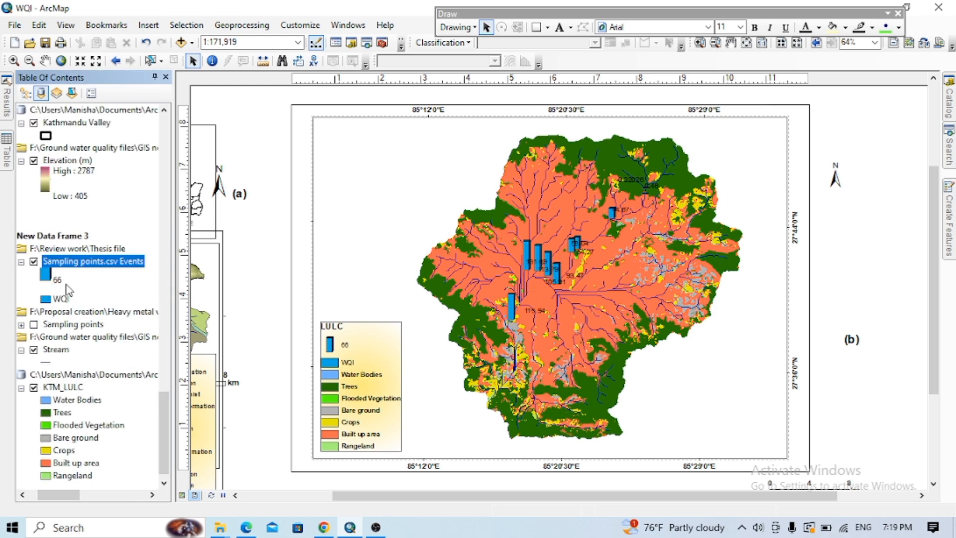
- Label the Sampling points.csv Events features by the Sample field and apply the change to the map
left_click(57, 279)
left_click(69, 263)
right_click(69, 263)
left_click(120, 291)
left_click(537, 95)
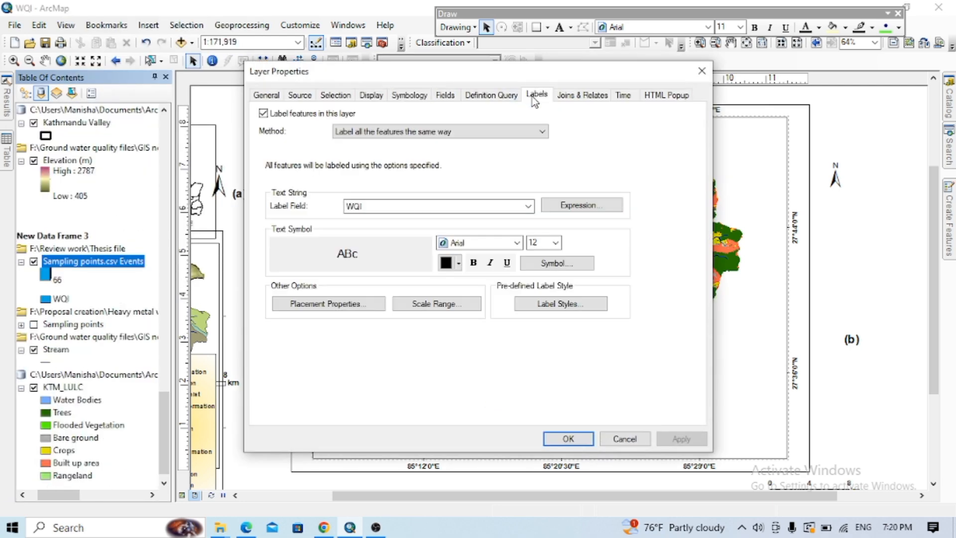
left_click(528, 206)
left_click(438, 216)
left_click_drag(398, 71, 182, 36)
left_click(465, 404)
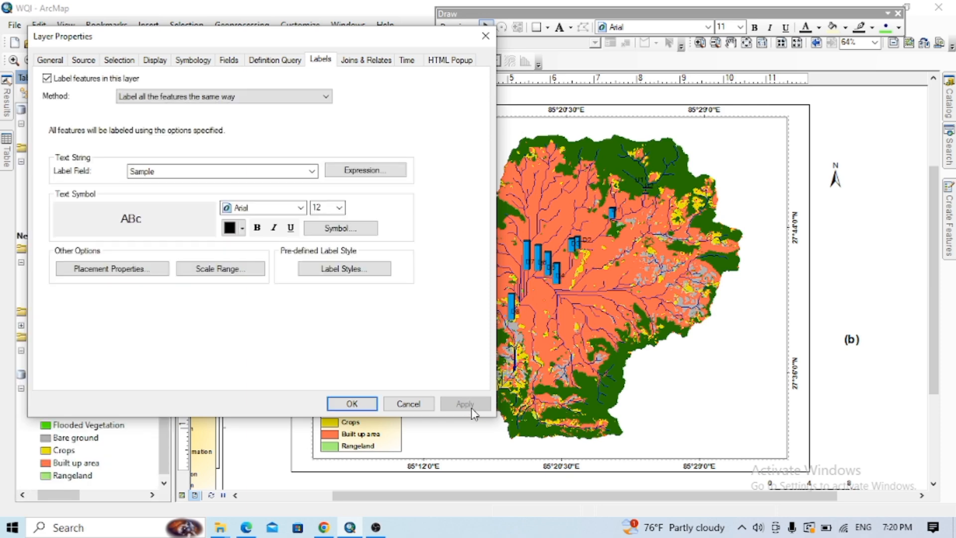
- Make the sample labels bold, try size 20, and settle on size 16, applying the changes to the map
left_click(339, 207)
left_click(324, 259)
left_click(257, 228)
left_click(464, 404)
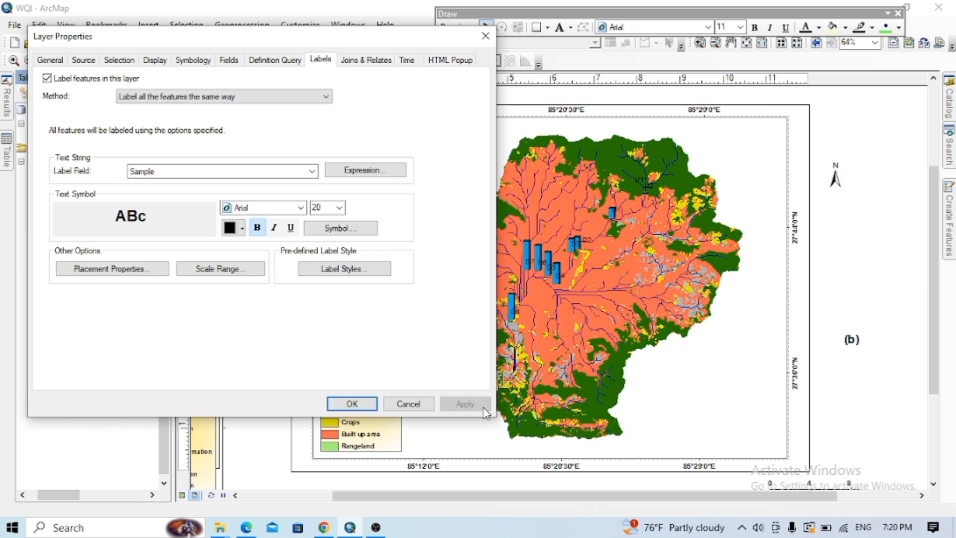
left_click(339, 207)
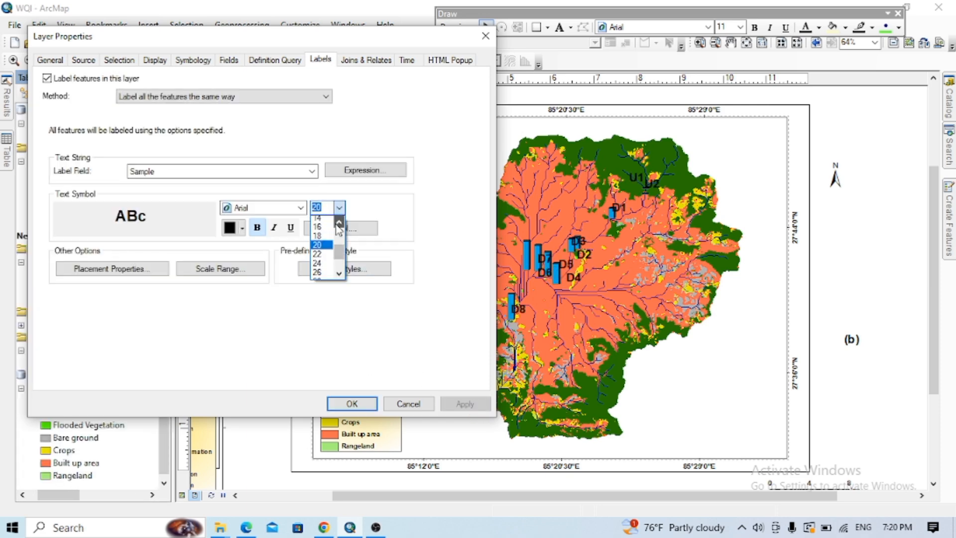
left_click(321, 243)
left_click(462, 404)
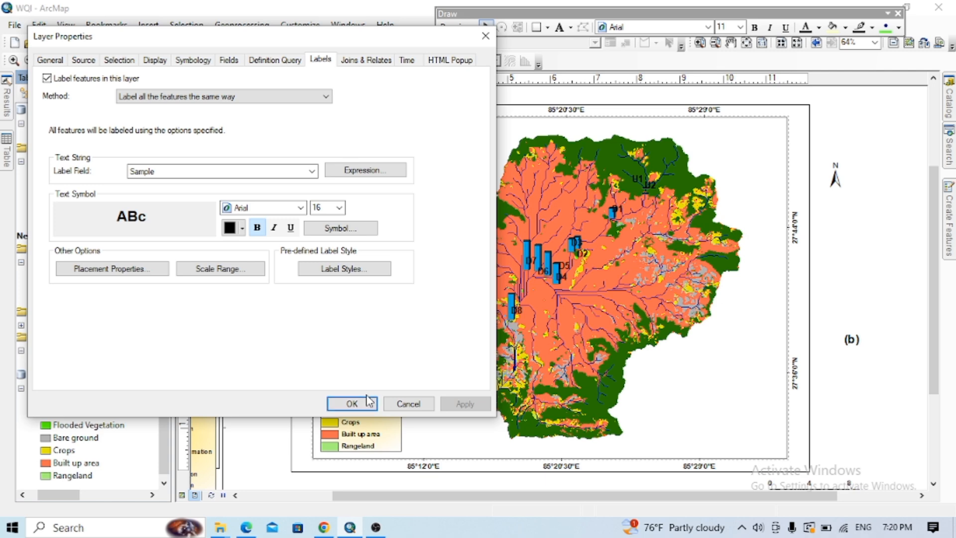
- Try the label placement "Prefer Top Center, all allowed" for the sampling points and apply it
left_click(140, 272)
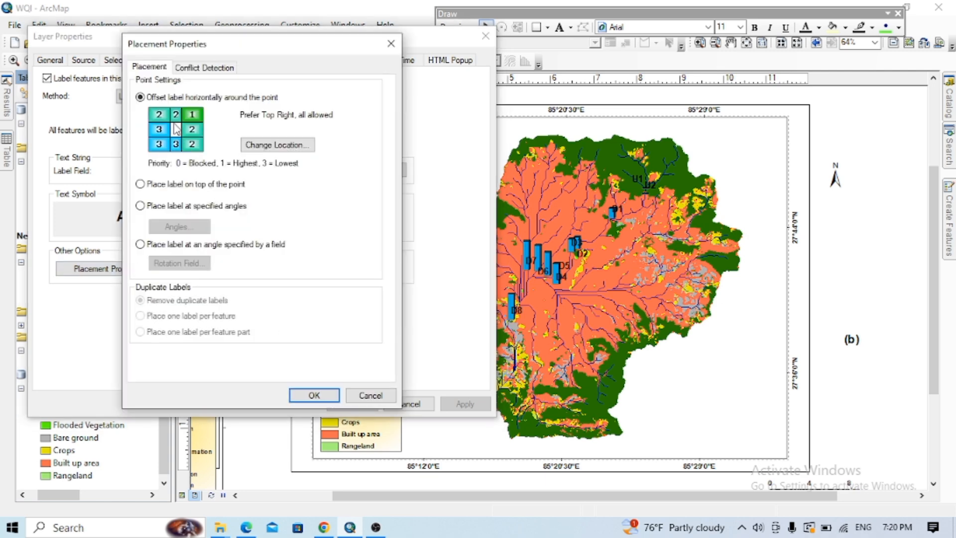
left_click(289, 149)
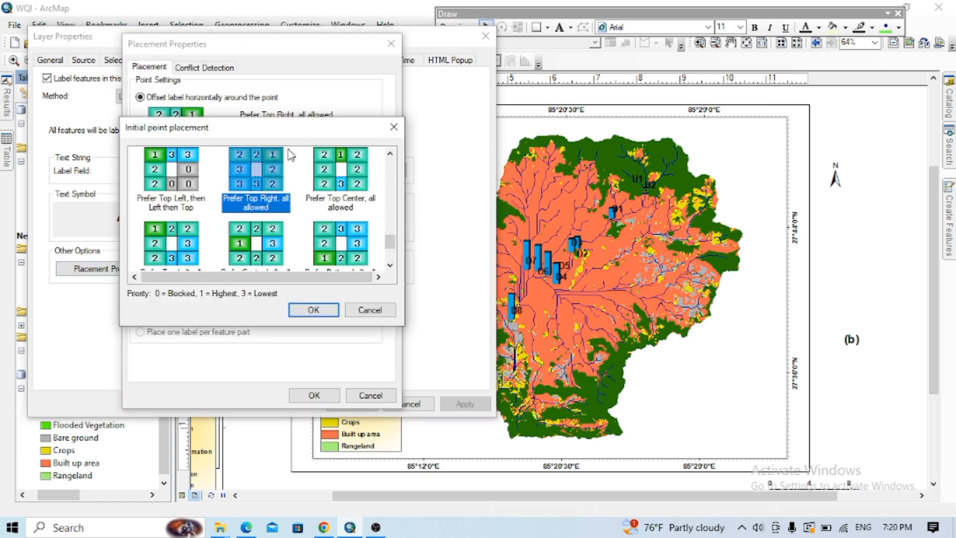
left_click(335, 205)
left_click(313, 310)
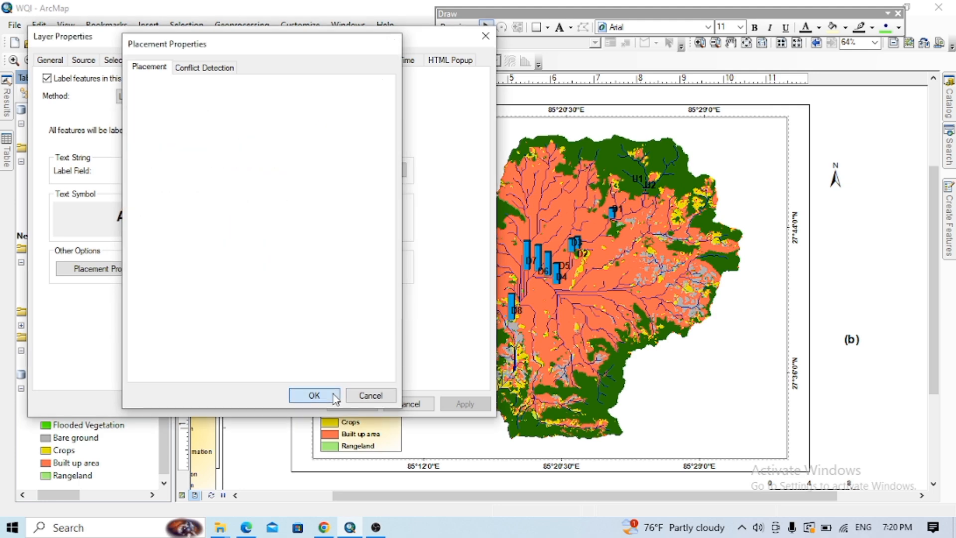
left_click(314, 395)
left_click(456, 404)
- Place the sample labels on top of the point, apply the placement, and accept the layer properties
left_click(113, 269)
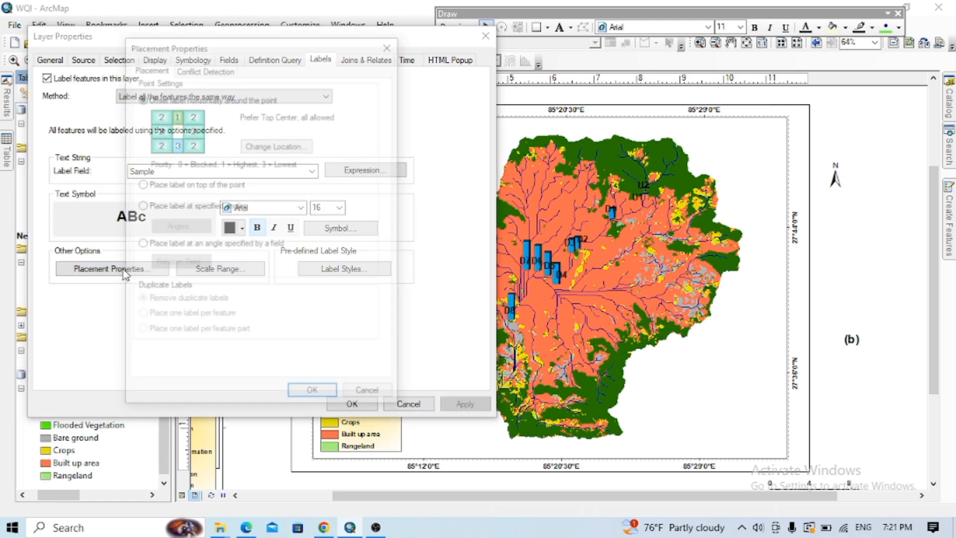
left_click(278, 144)
left_click(391, 130)
left_click(158, 188)
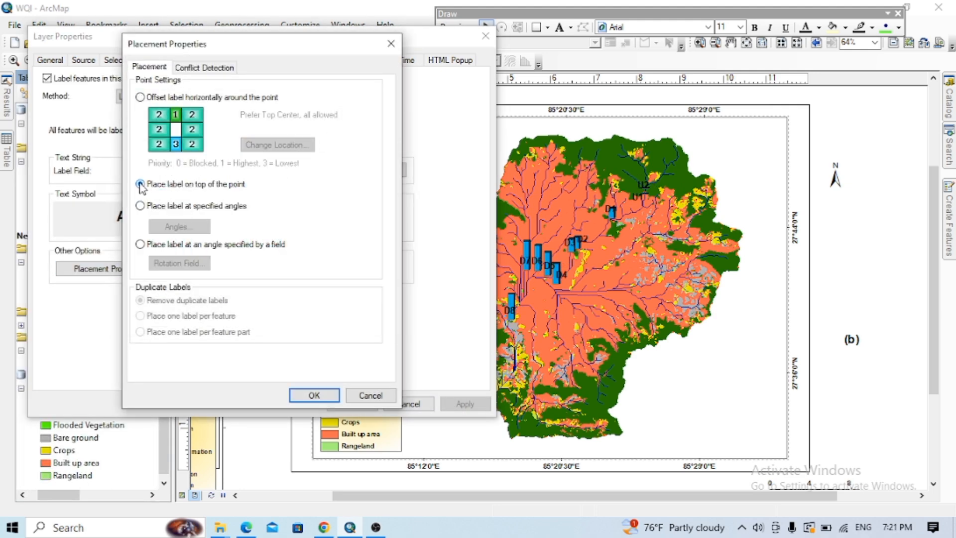
left_click(314, 395)
left_click(456, 404)
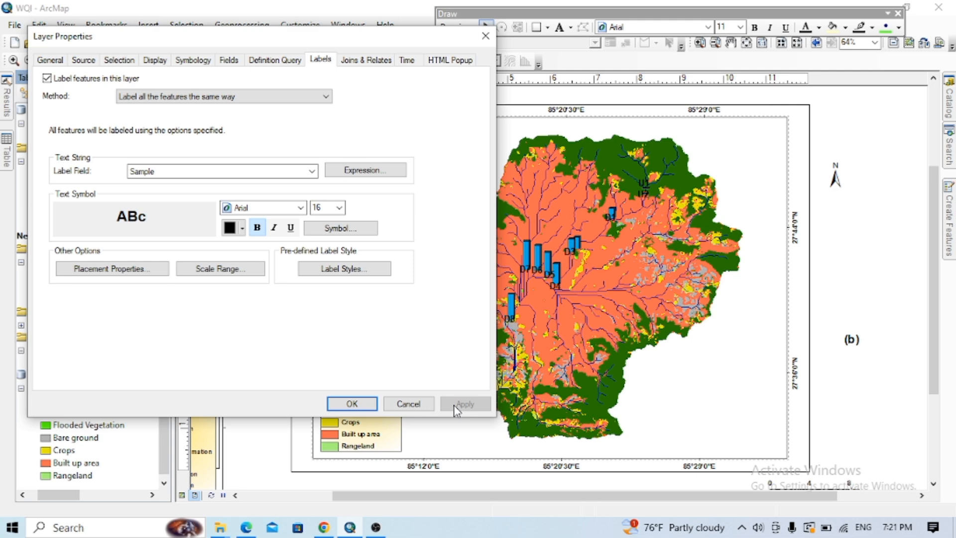
left_click(343, 401)
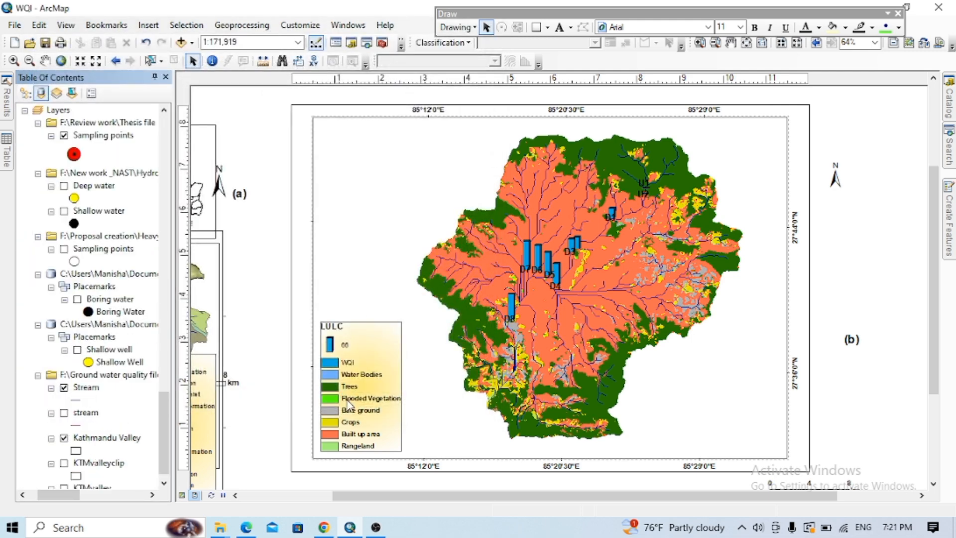
- Remove the sampling points' WQI chart item from the LULC legend
double_click(351, 355)
left_click(314, 106)
left_click(375, 106)
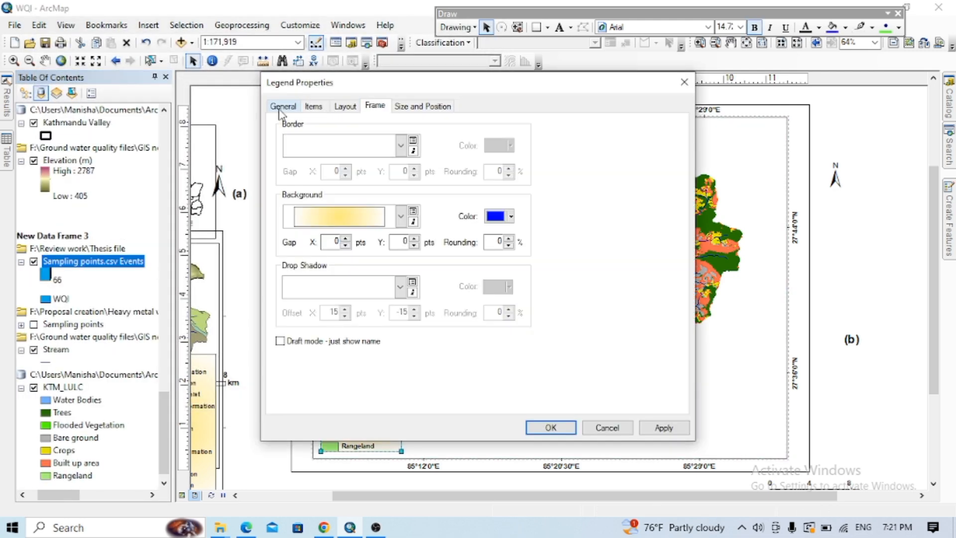
left_click(283, 106)
left_click(470, 286)
left_click(551, 427)
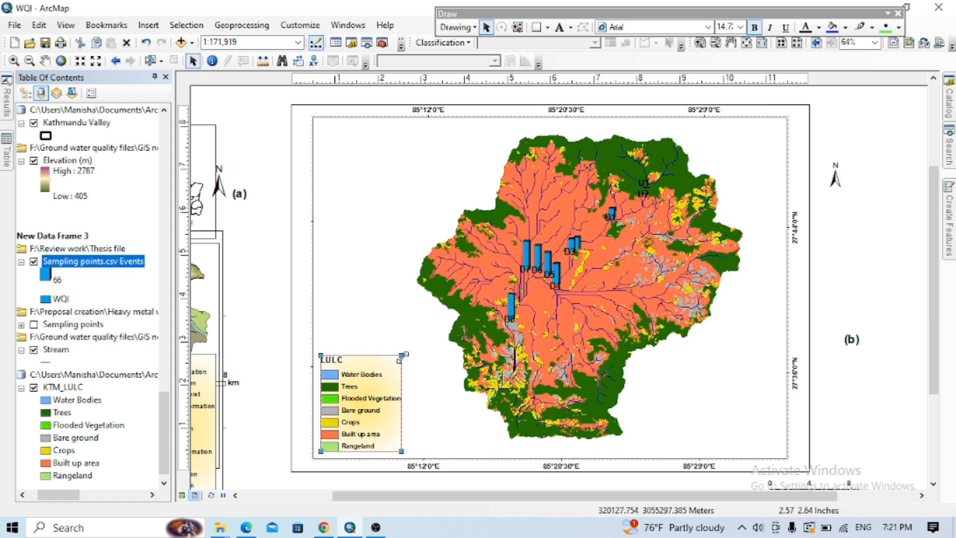
- Begin a new legend for the land-cover data frame and leave KTM_LULC out of its items, keeping Sampling points.csv Events and Stream
left_click(561, 429)
left_click(148, 24)
left_click(173, 124)
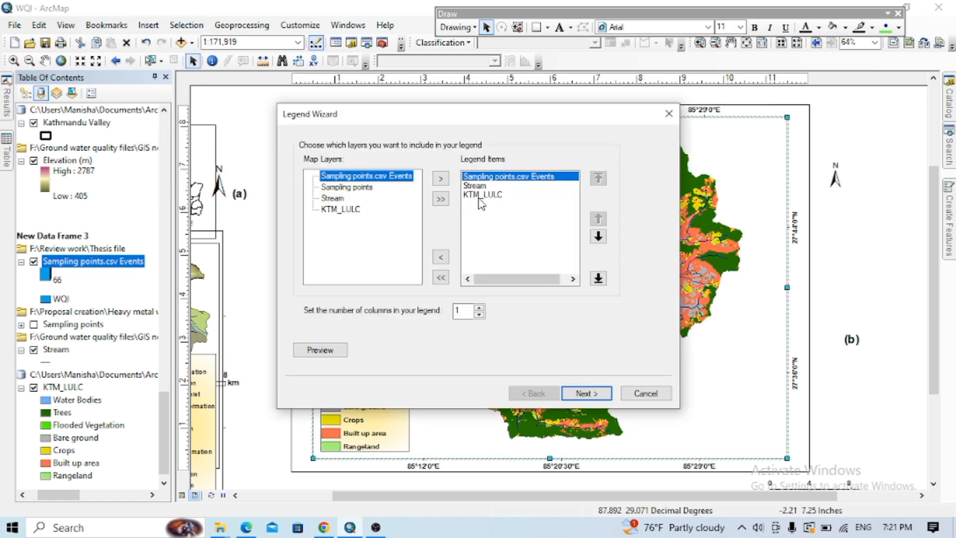
left_click(476, 186)
left_click(518, 176, "shift")
left_click(482, 194)
left_click(441, 257)
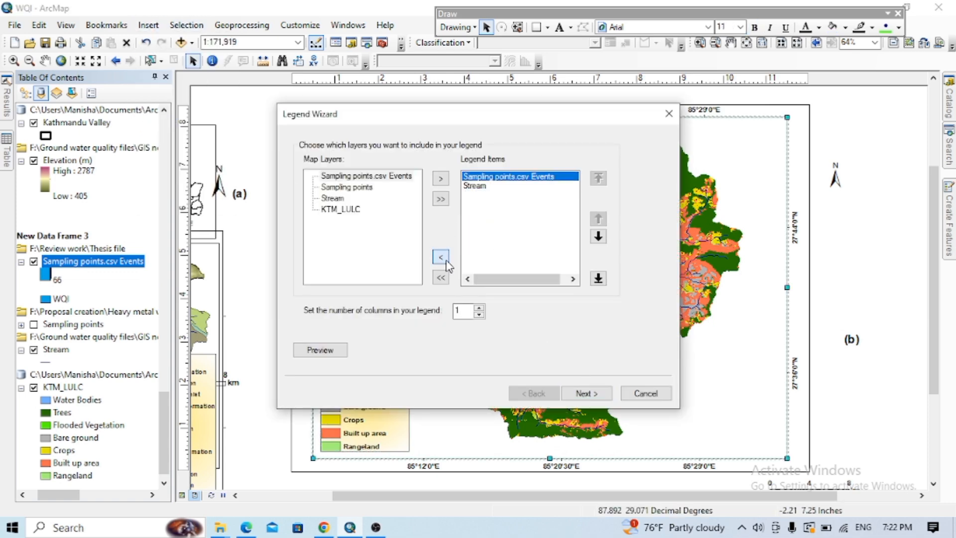
- Finish the new legend with the default settings and move it to the lower-right corner of the map frame
left_click(585, 394)
left_click(583, 393)
left_click(582, 395)
left_click(581, 393)
left_click(581, 393)
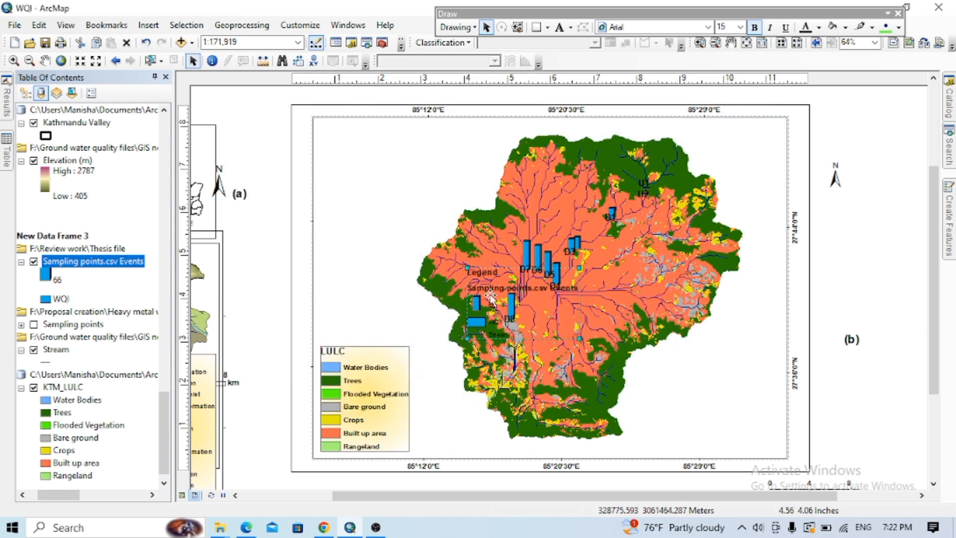
left_click_drag(675, 383, 689, 389)
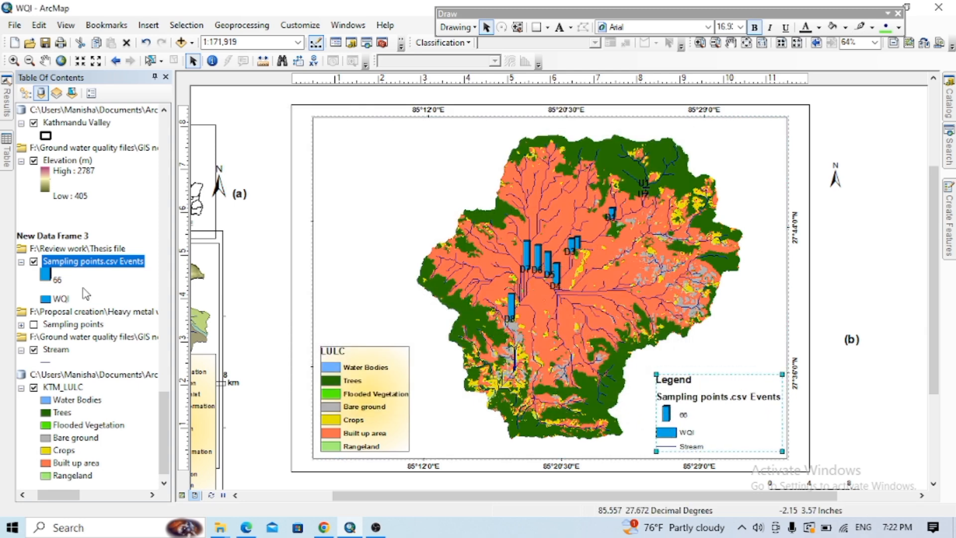
- Examine the general, symbology and field settings of the Sampling points.csv Events layer for the chart's "66" label
left_click(58, 280)
double_click(59, 281)
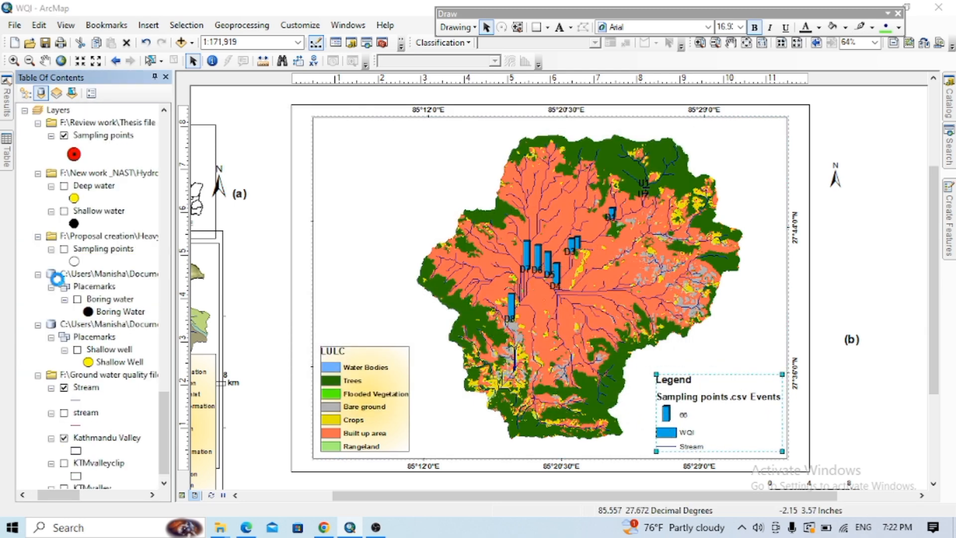
left_click(267, 94)
left_click(410, 95)
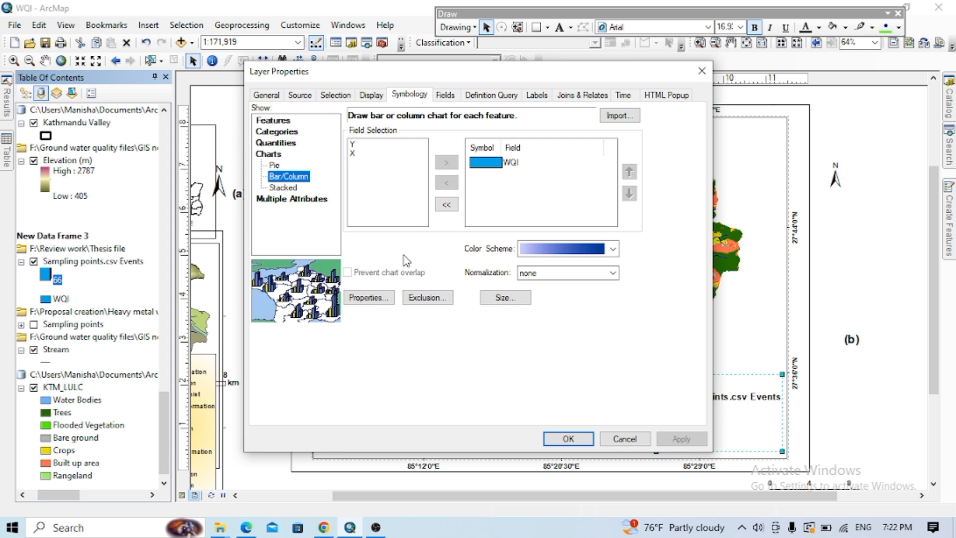
left_click(445, 96)
left_click(478, 97)
left_click(448, 100)
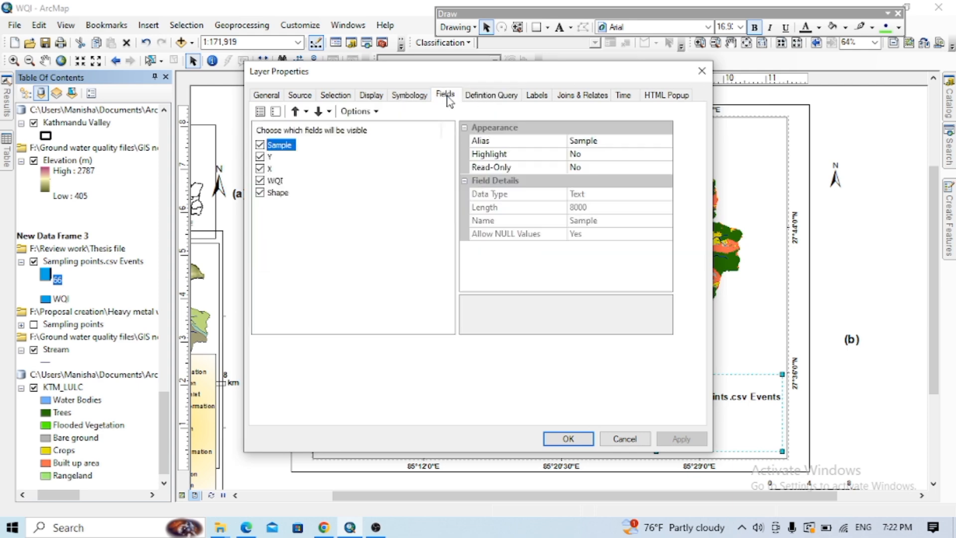
left_click_drag(455, 75, 241, 60)
left_click(458, 424)
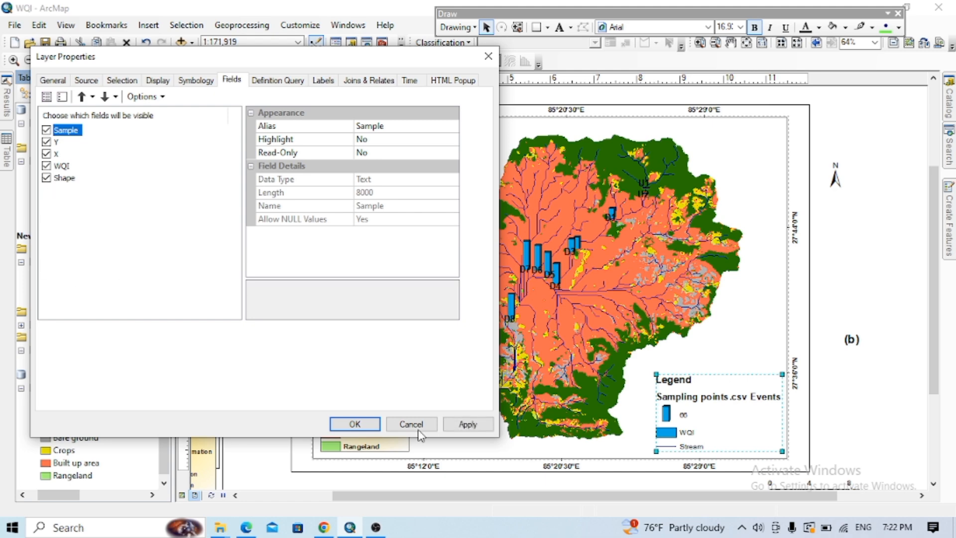
left_click(355, 424)
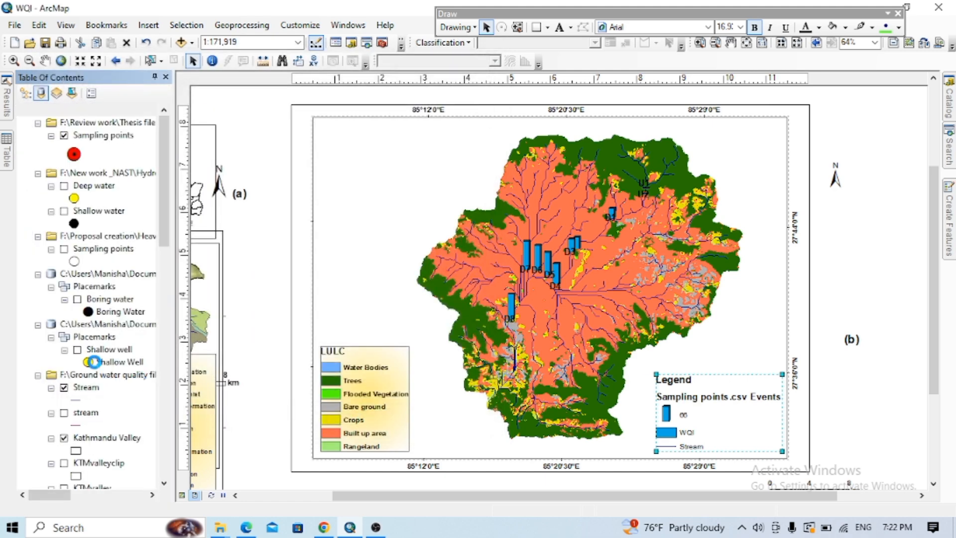
- Rename the Sampling points.csv Events layer as "Sampling points"
left_click(149, 261)
left_click(150, 261)
left_click_drag(154, 261, 103, 260)
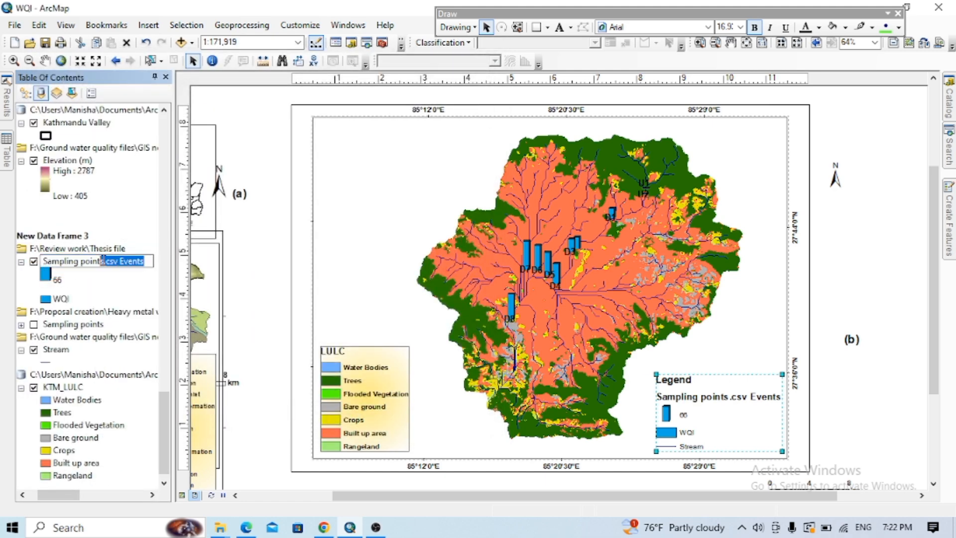
key("BackSpace")
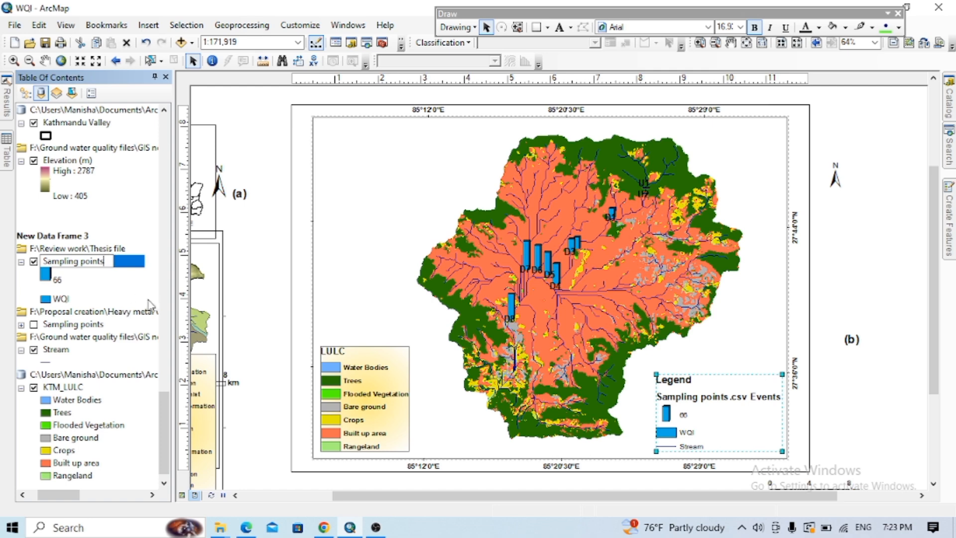
key("Return")
- Examine the selection settings of the renamed Sampling points layer for the chart's "66" label
left_click(57, 280)
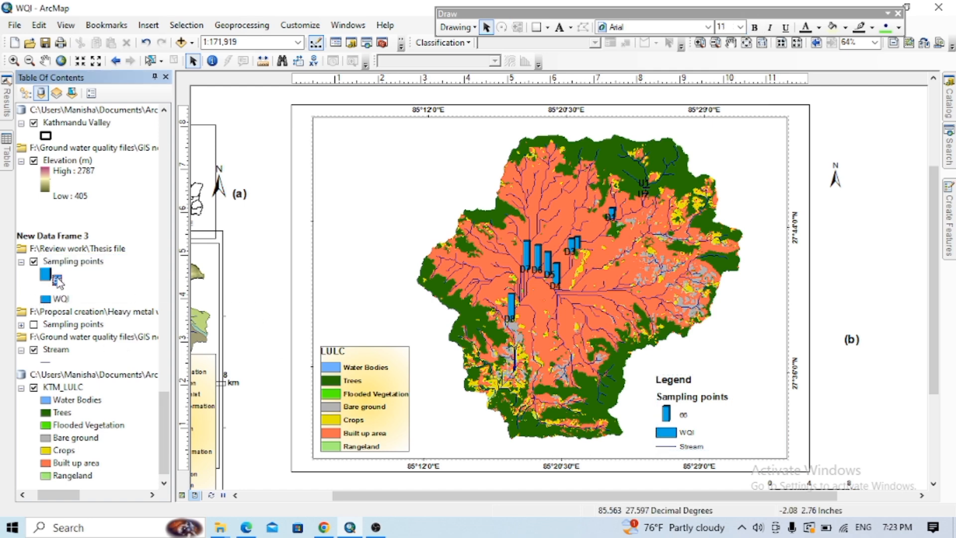
double_click(59, 280)
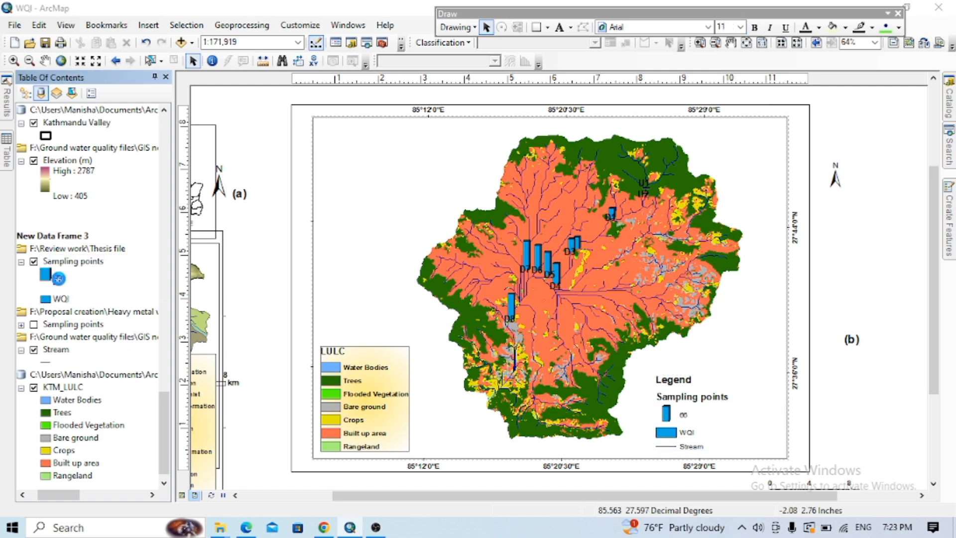
left_click(336, 96)
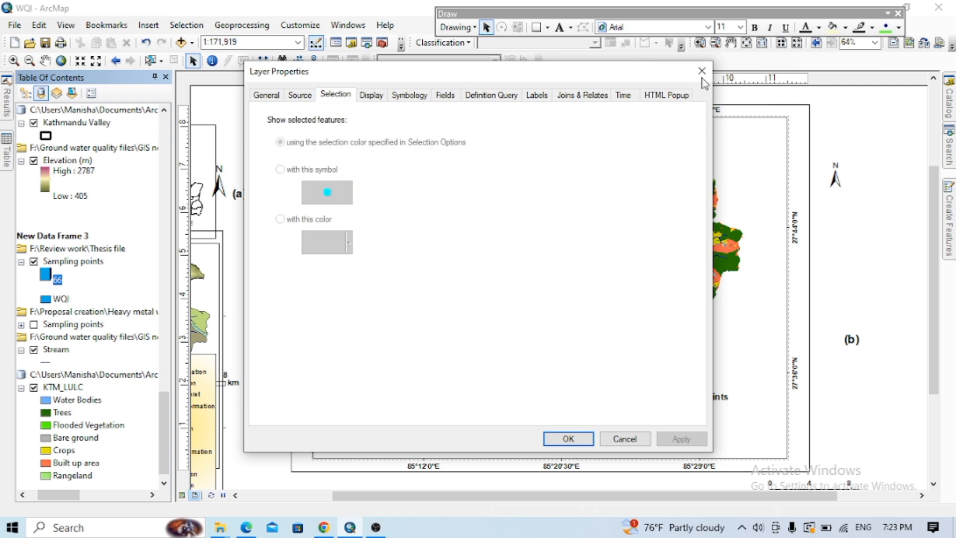
left_click(703, 74)
- Insert a north arrow, place it in the upper-left corner of the land-cover map frame and enlarge it
left_click(148, 25)
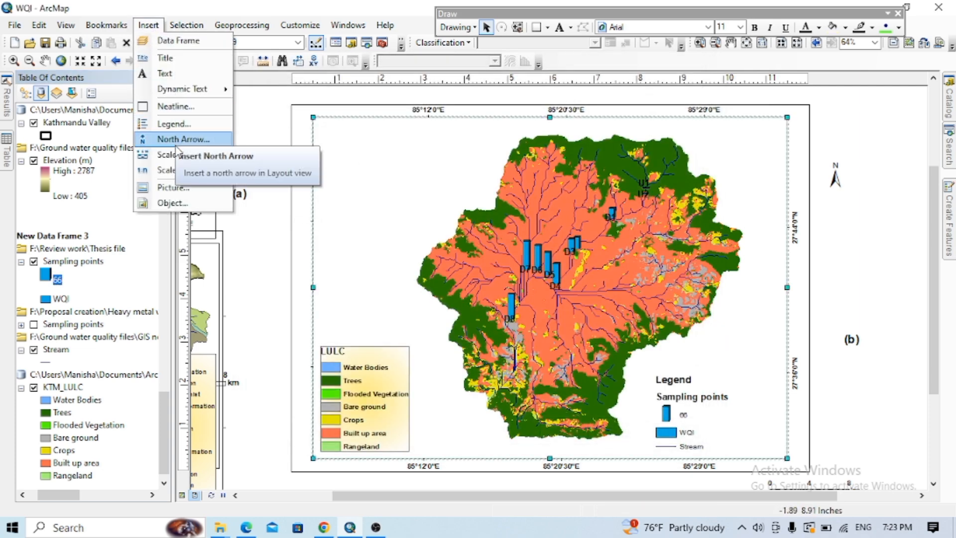
left_click(183, 139)
left_click(176, 82)
left_click(259, 319)
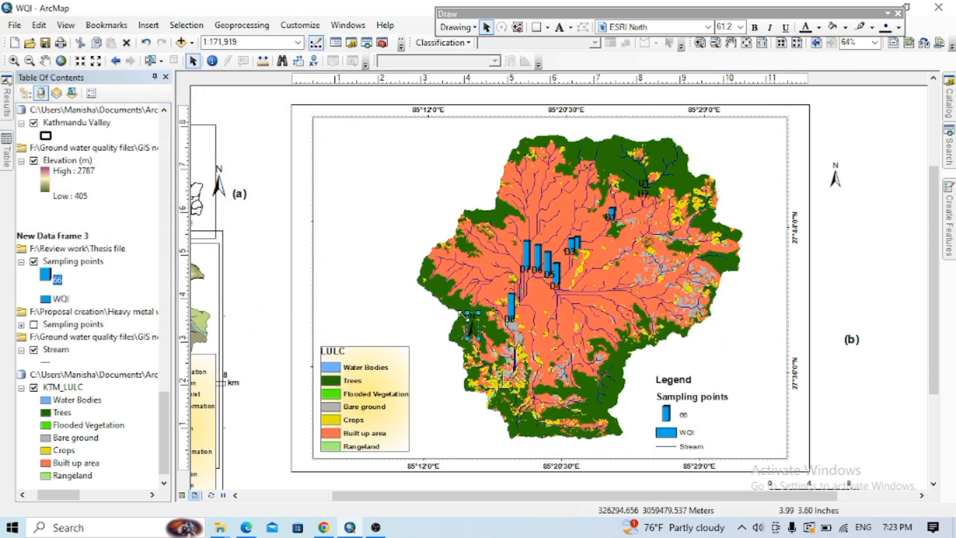
left_click_drag(329, 150, 342, 172)
left_click(521, 272)
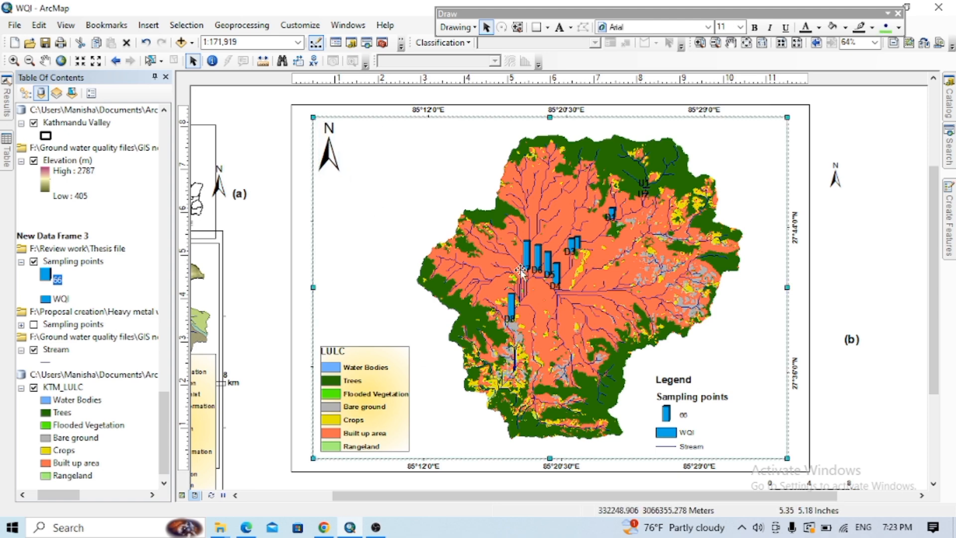
right_click(343, 265)
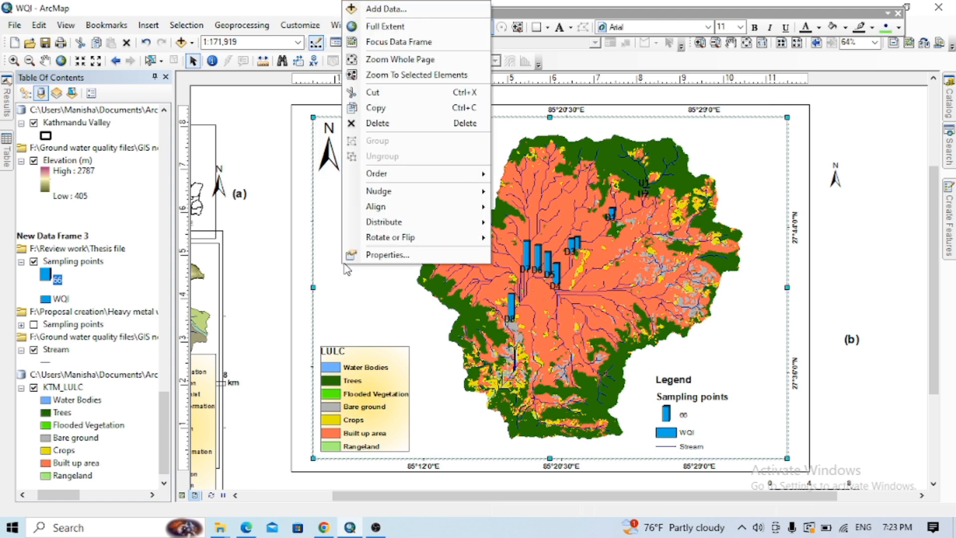
left_click(348, 308)
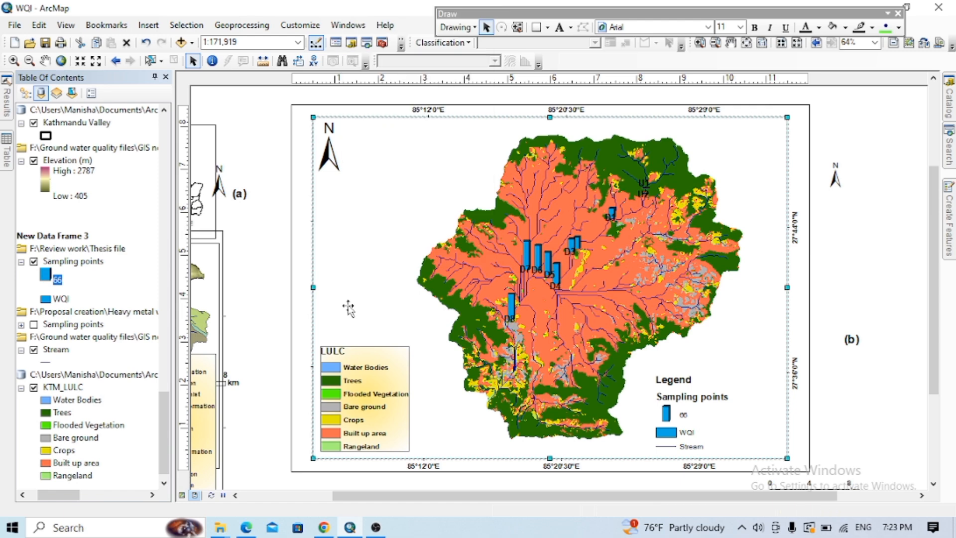
- Export the map layout to the Graph folder as a PNG named "WQI gis", keeping the existing WQI.png
left_click(20, 26)
left_click(72, 238)
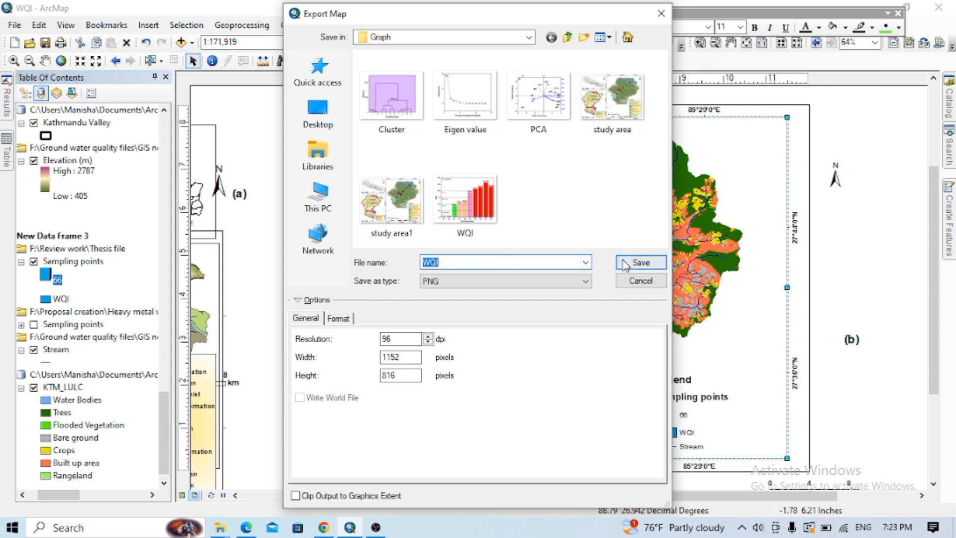
left_click(641, 262)
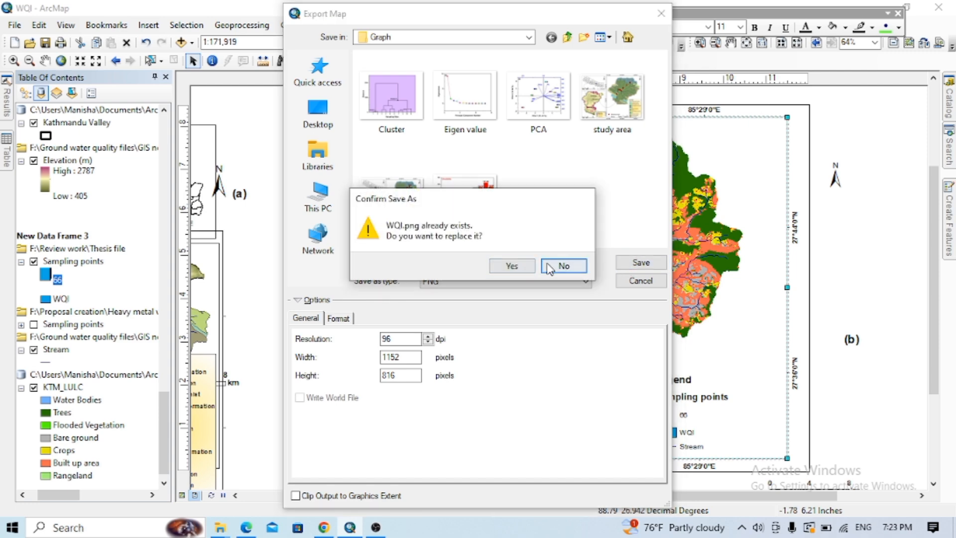
left_click(563, 265)
left_click(482, 263)
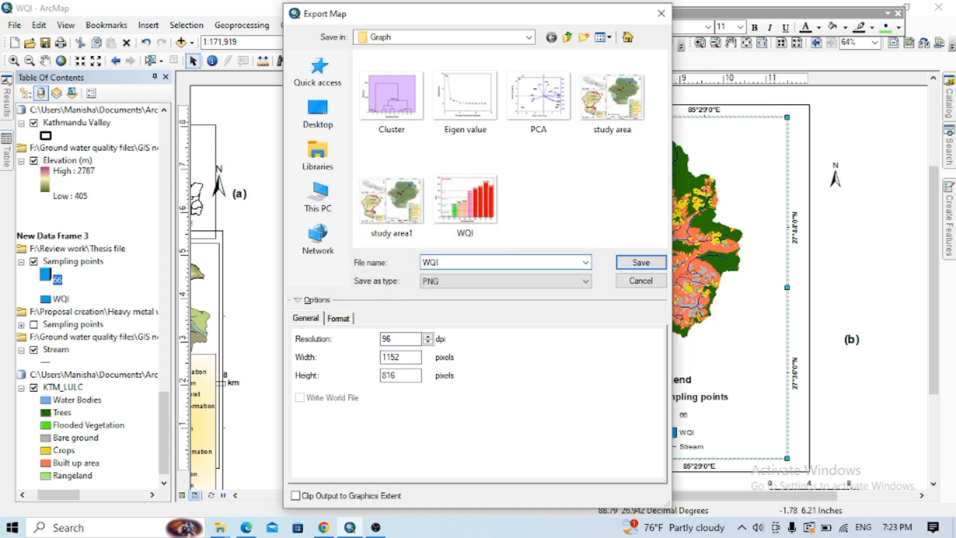
left_click(627, 262)
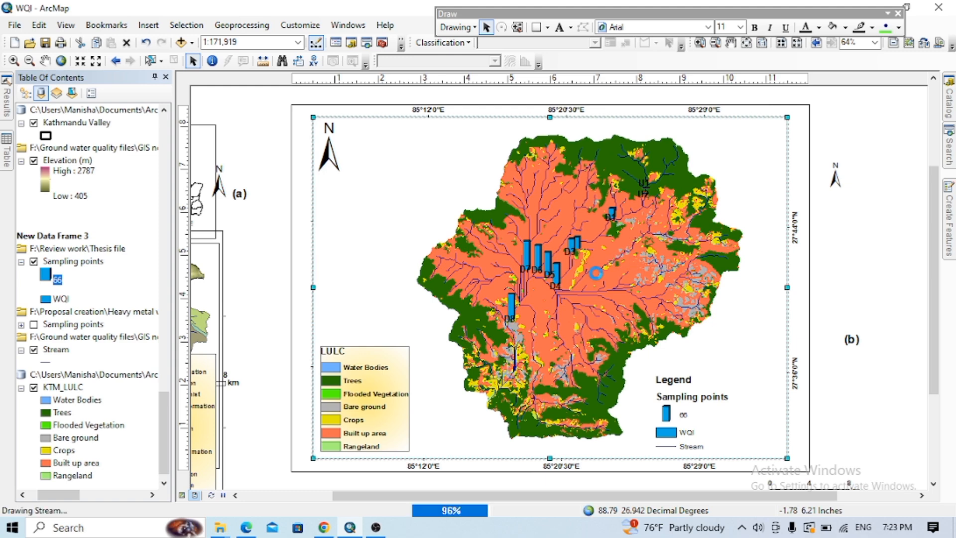
- Switch to the Graph folder in File Explorer and open the exported WQI gis image
mouse_move(219, 527)
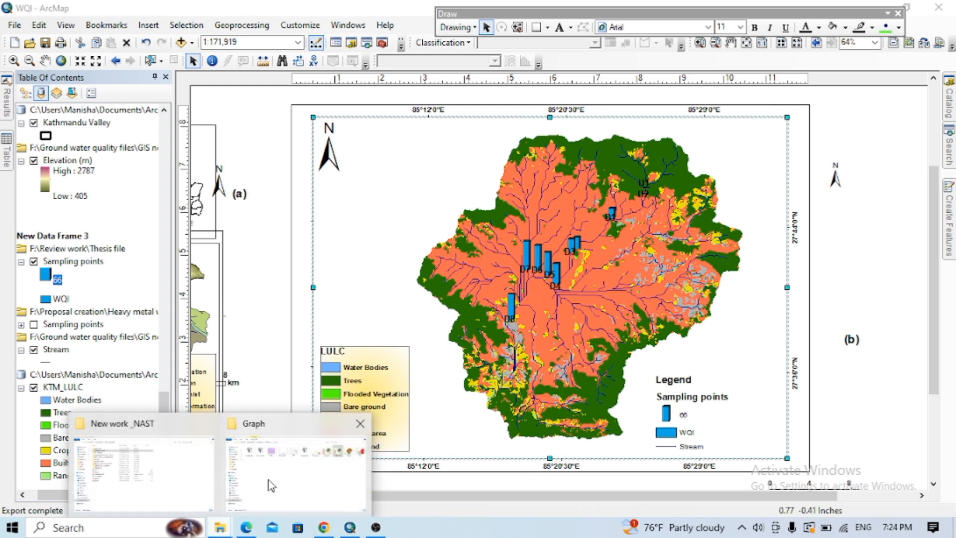
left_click(271, 485)
left_click(844, 122)
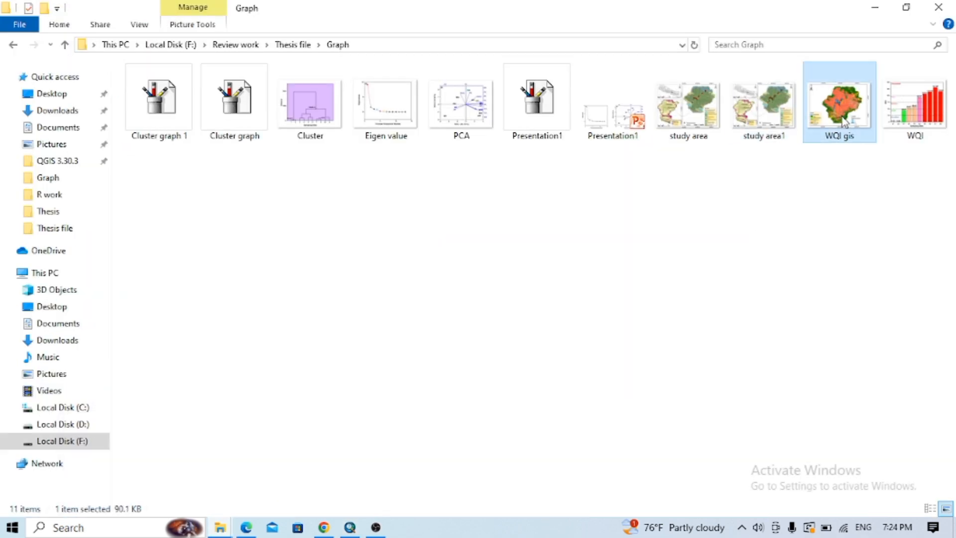
double_click(844, 122)
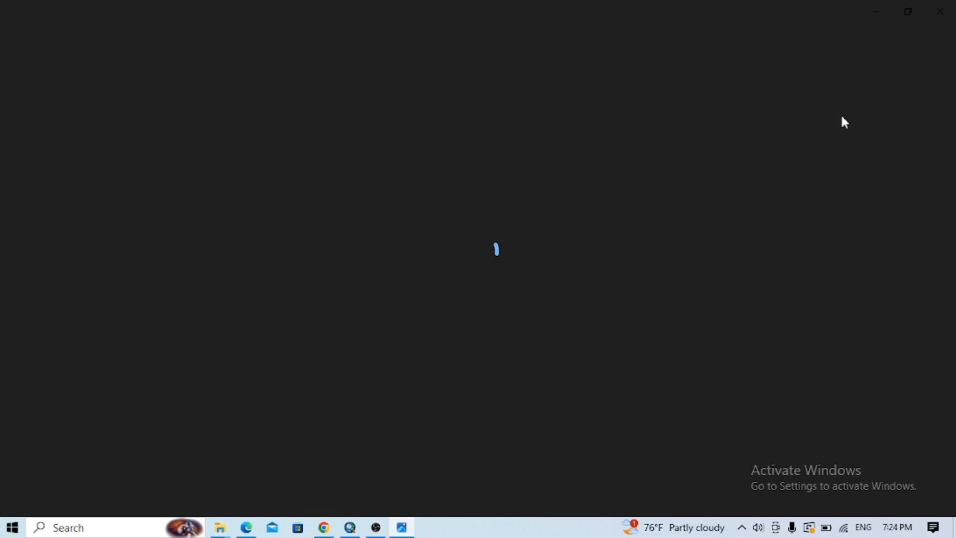